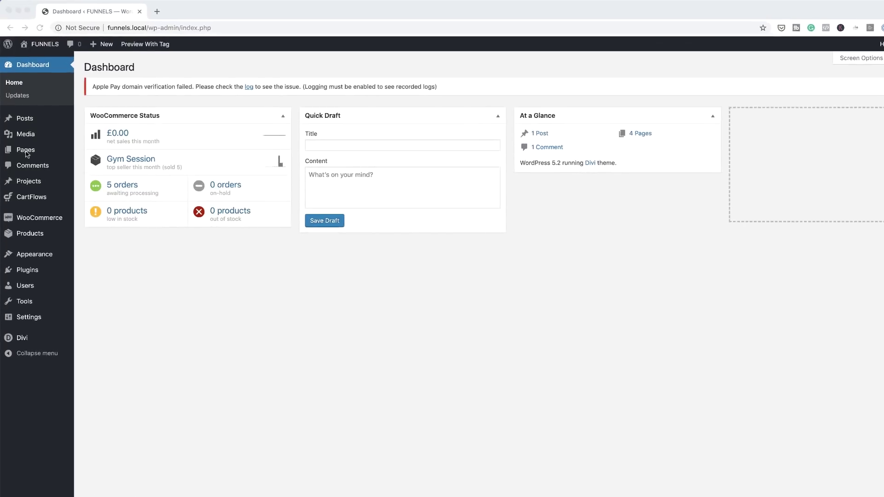
- Create a new page titled 'Test 2' and switch it to the Divi Builder
mouse_move(50, 141)
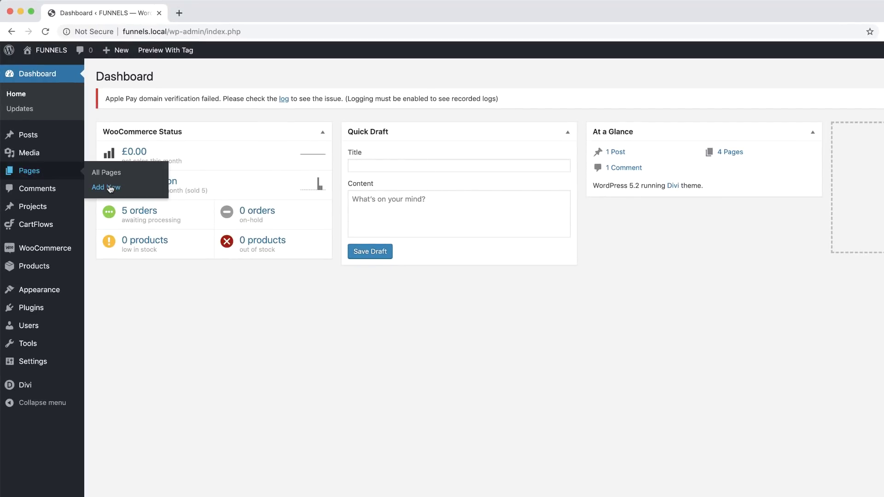
click(110, 188)
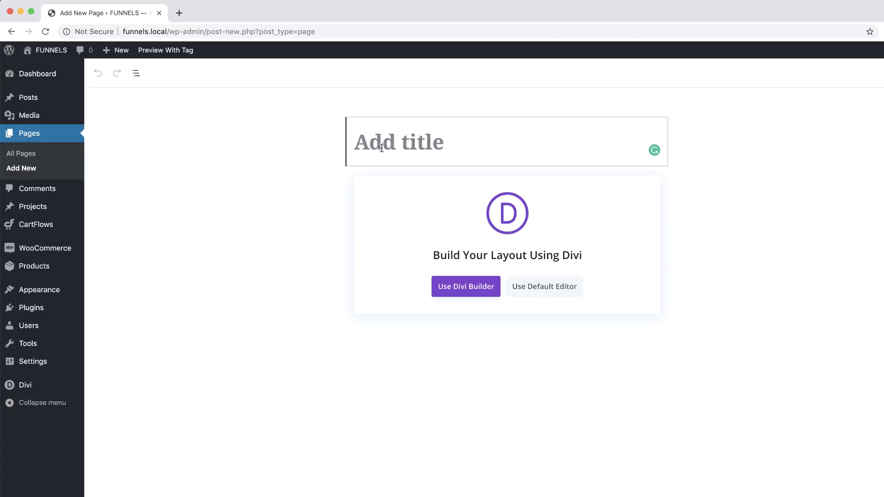
text(Test 2)
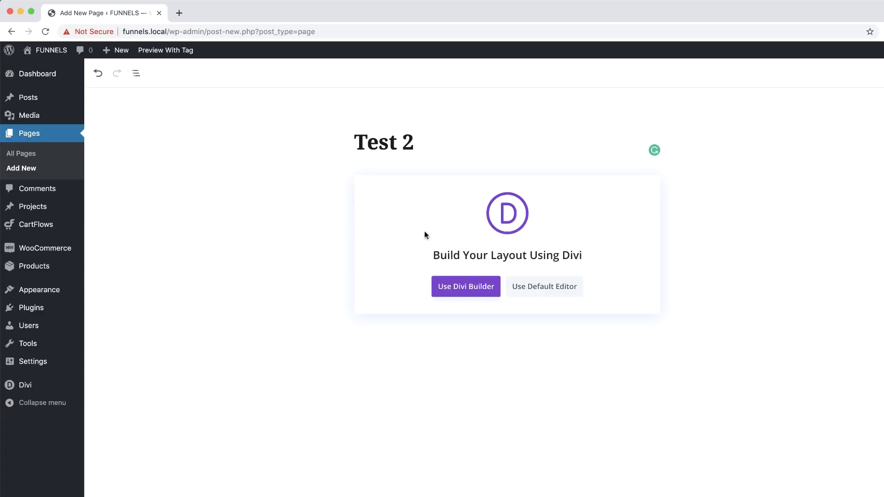
click(479, 288)
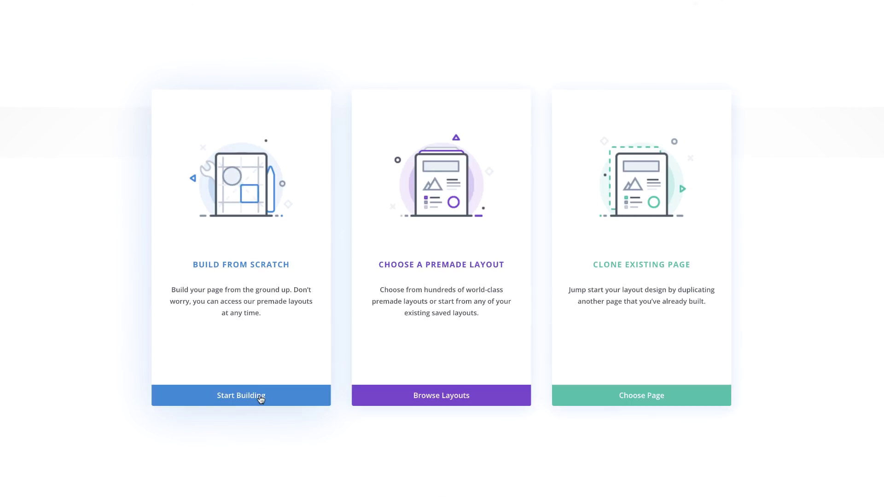
- Start building from scratch, skip the row layouts, and add a fullwidth section
click(259, 396)
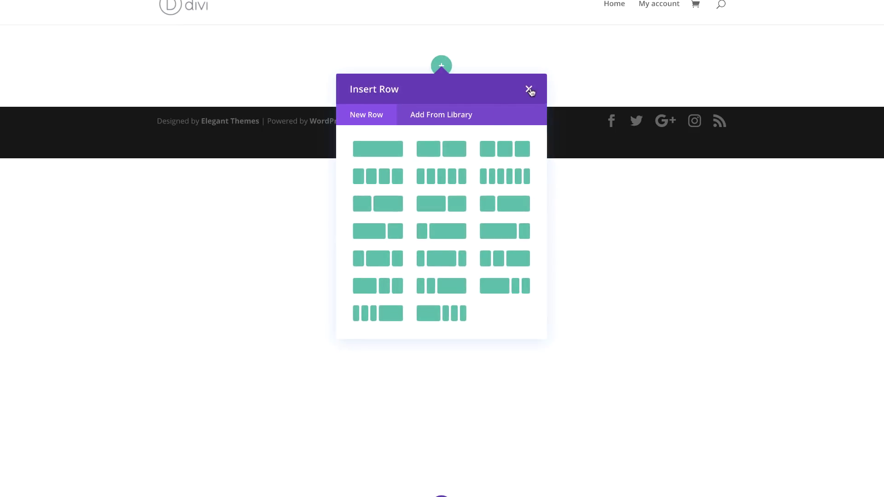
click(529, 88)
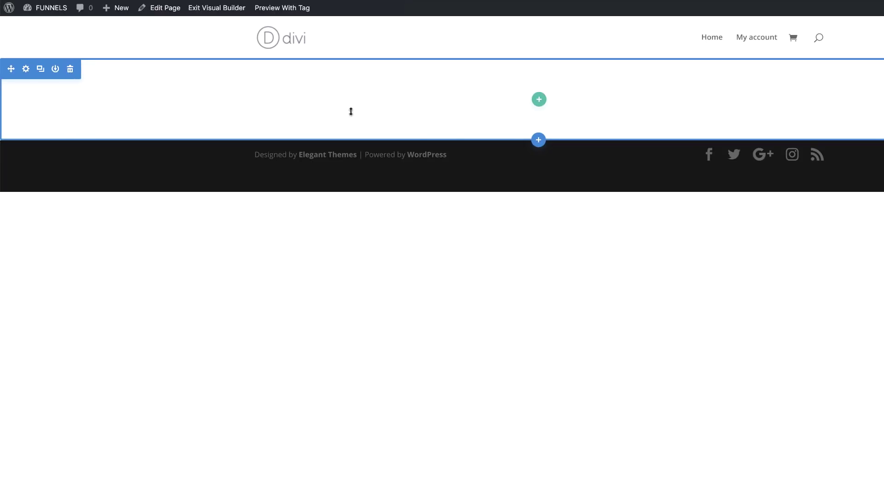
click(539, 141)
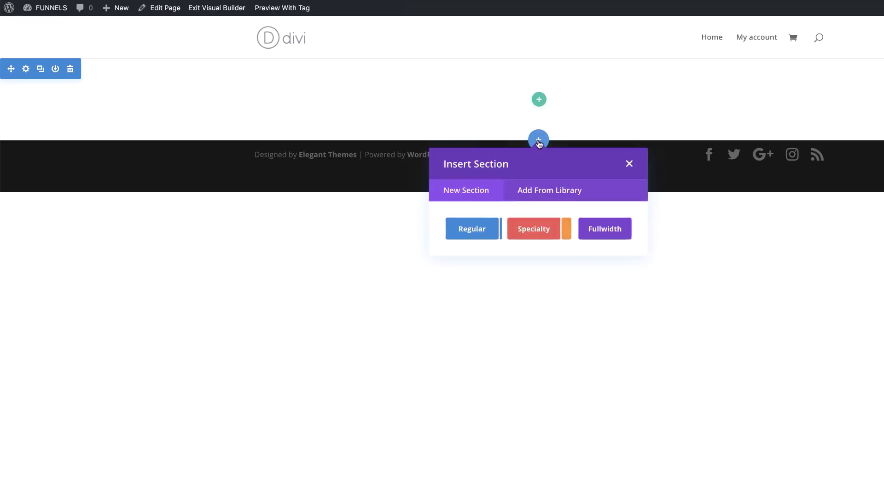
click(601, 228)
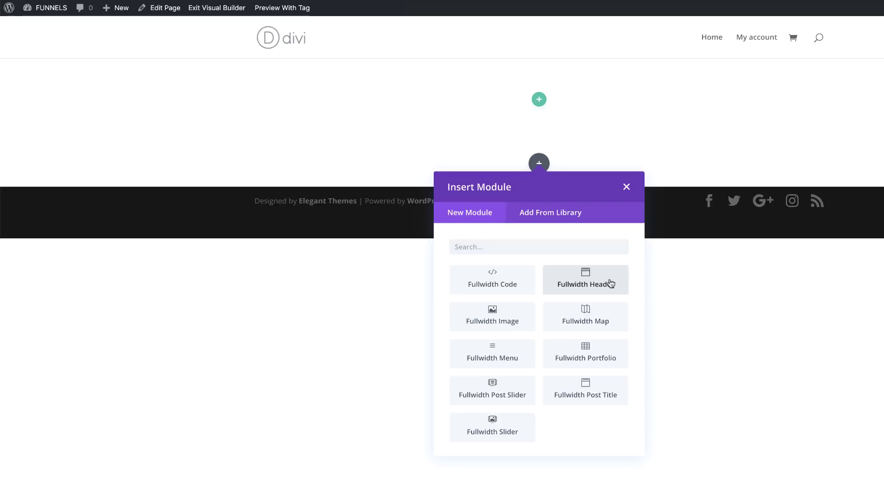
- Insert a Fullwidth Header, paste a lorem ipsum subheading, and delete its default body paragraph
click(610, 283)
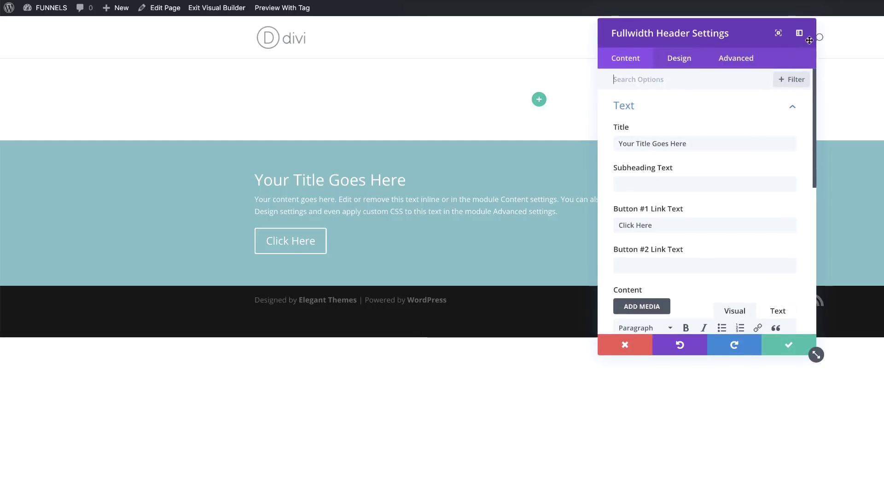
click(800, 34)
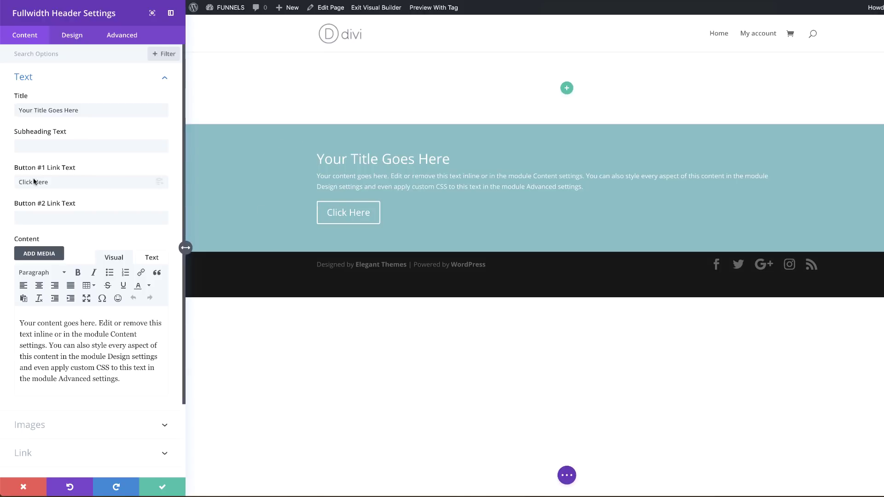
click(42, 145)
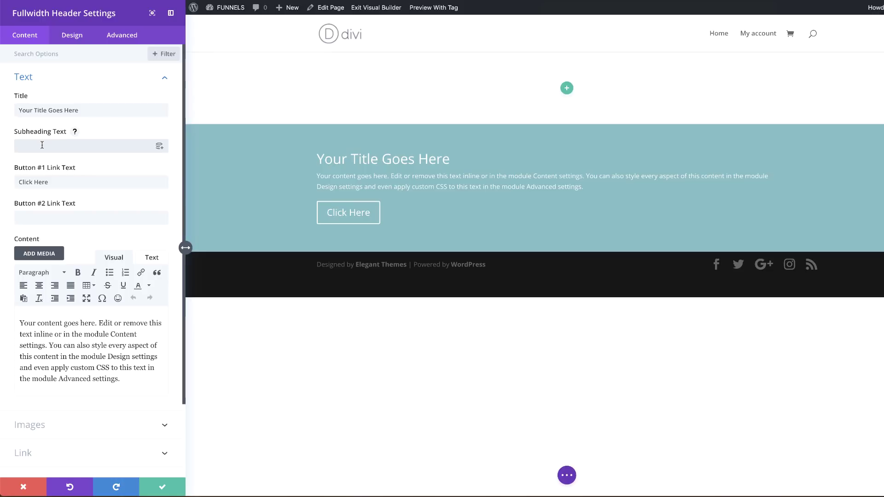
text(Donec nec justo eget felis facilisis fermentum. Aliquam porttitor mauris sit amet orci. Aenean dignissim pellentesque felis.)
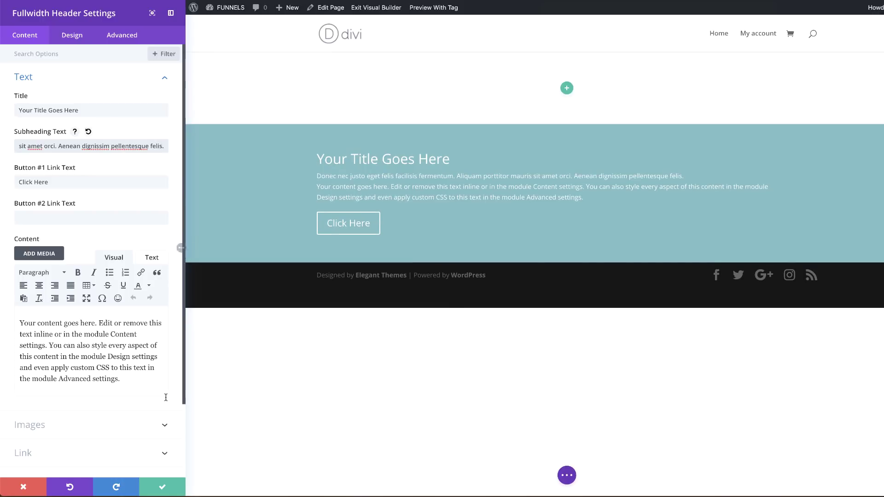
drag(121, 379, 16, 320)
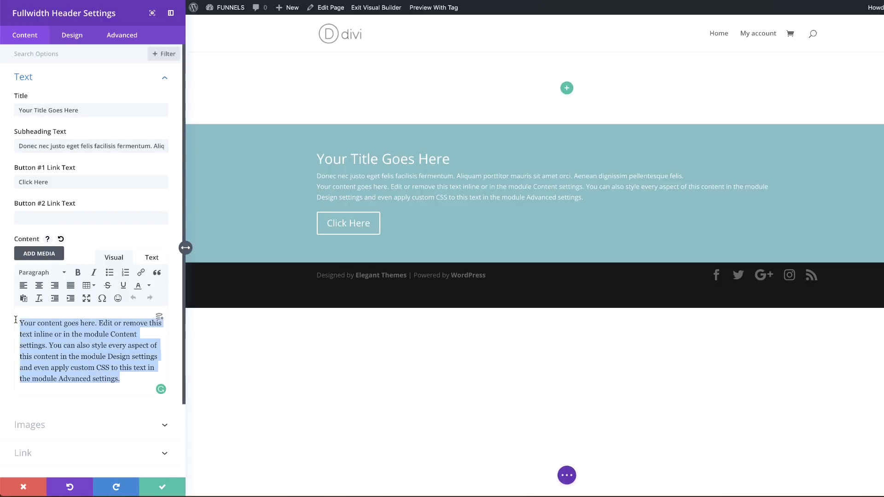
key(BackSpace)
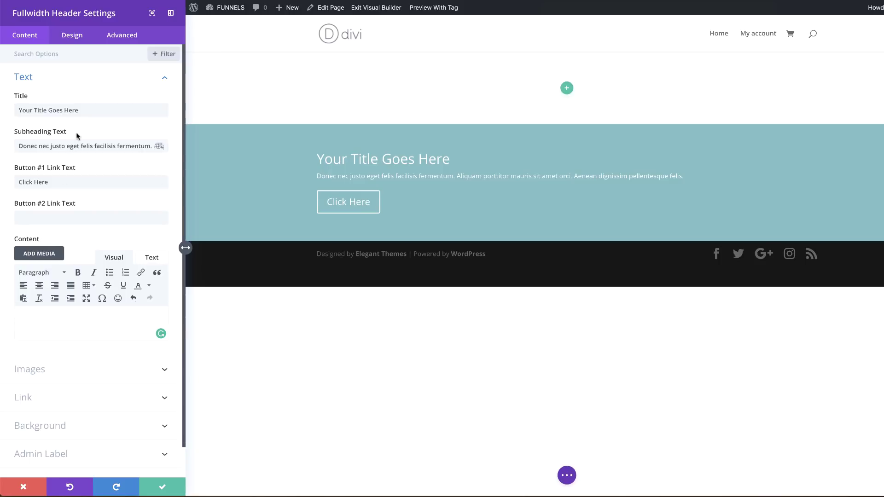
- Set the header title to 'RIDE with the best' and the button labels to 'Join now' and 'login here'
triple_click(85, 111)
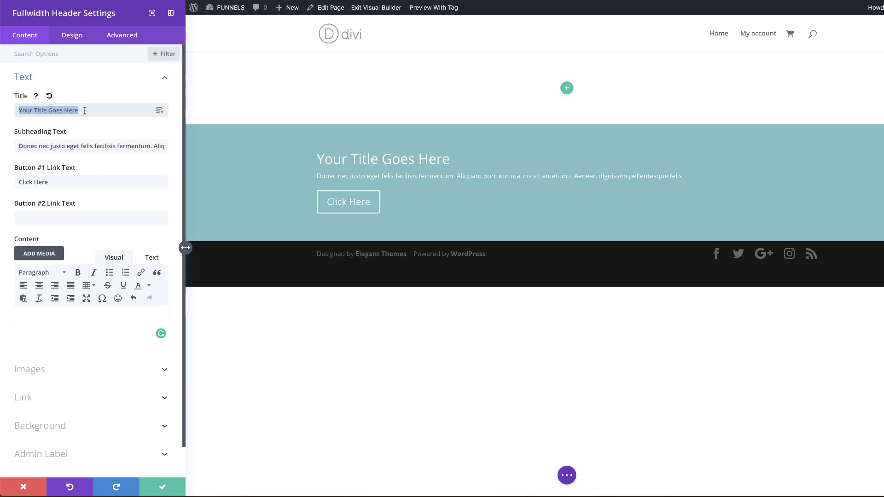
text(RIDE with the best)
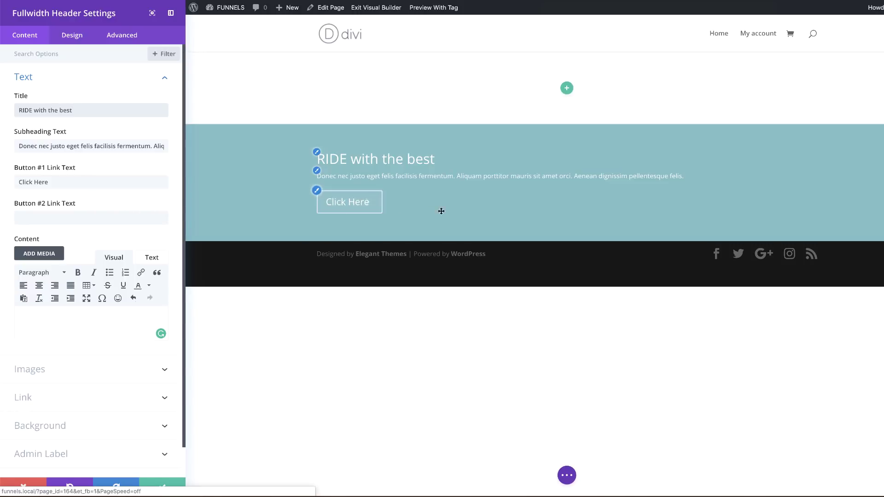
triple_click(59, 182)
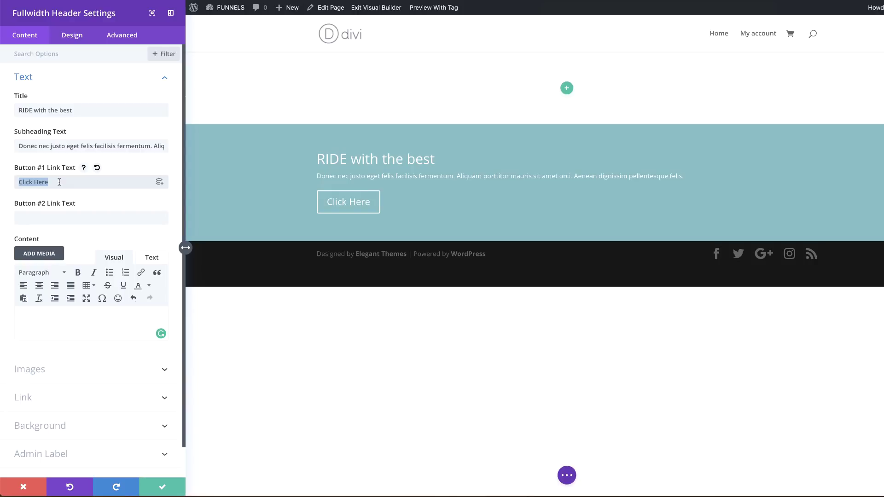
text(Join now)
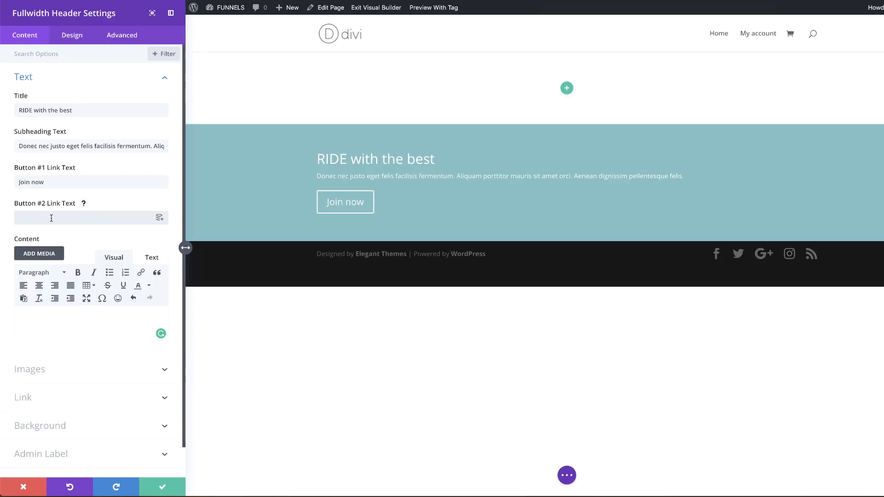
text(login here)
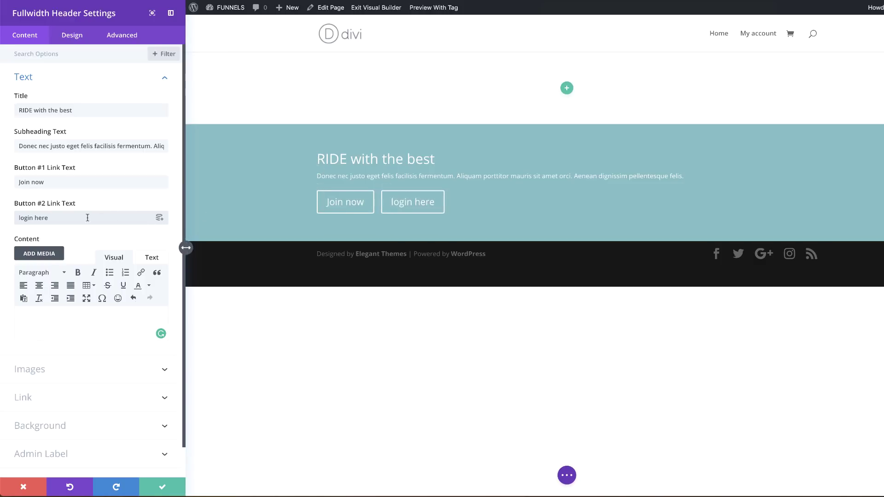
triple_click(69, 218)
key(super+c)
key(BackSpace)
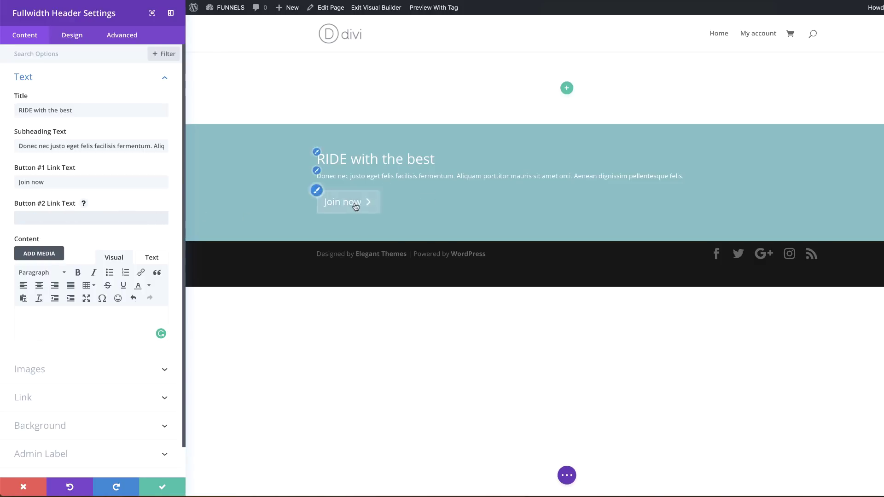
key(super+v)
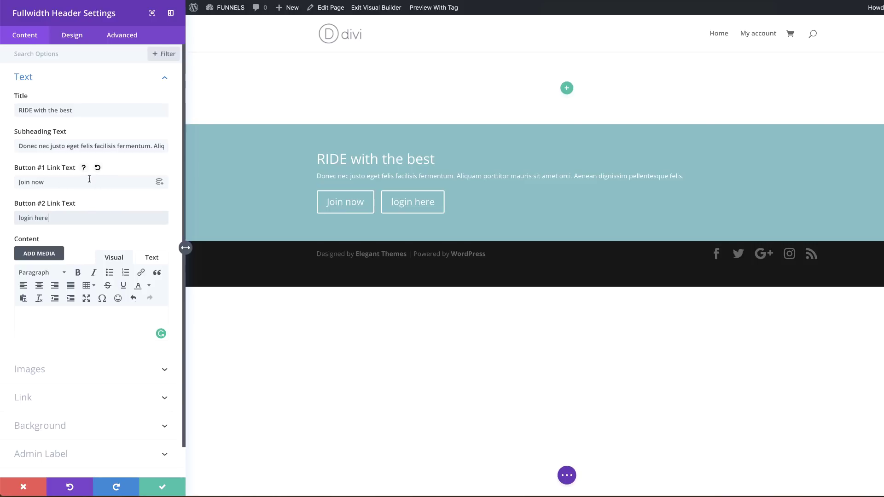
scroll(106, 251, down, 2)
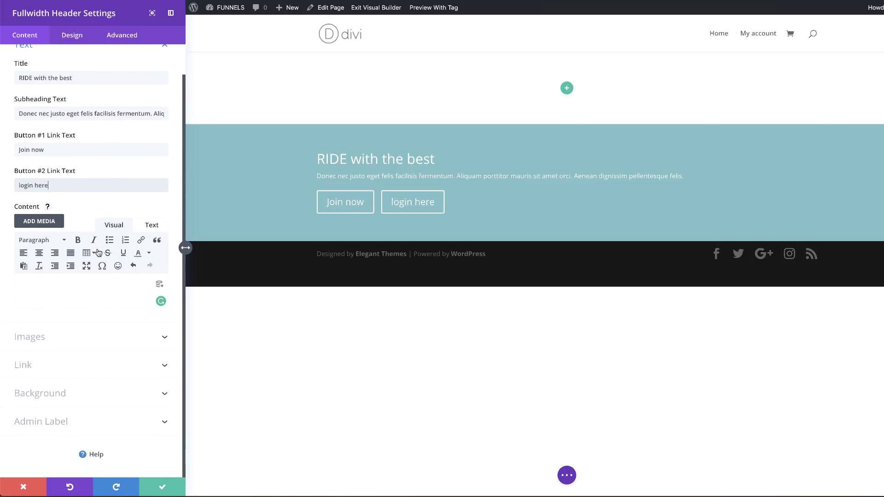
- Give both header buttons the link URL '#' and expand the header's Background options
click(57, 366)
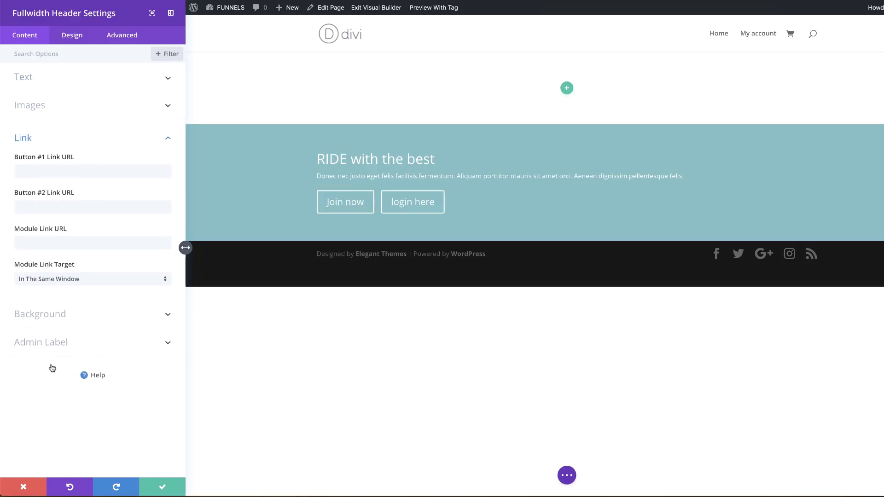
click(45, 171)
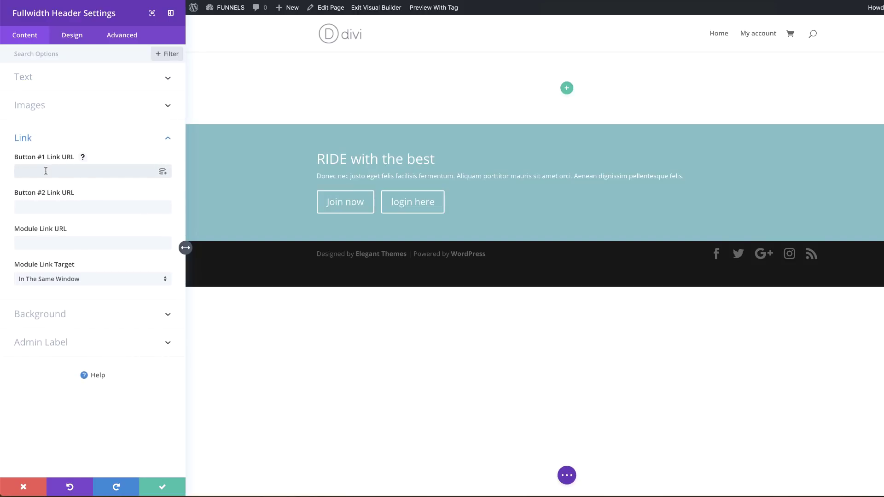
click(42, 206)
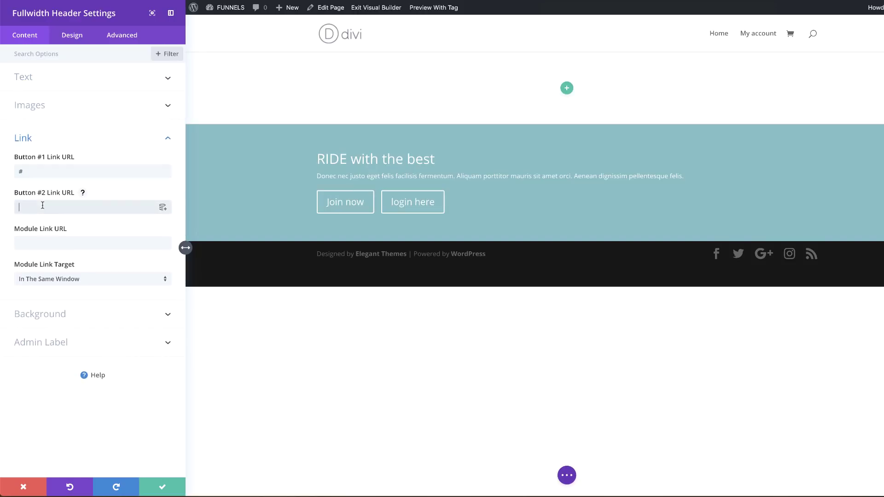
text(#)
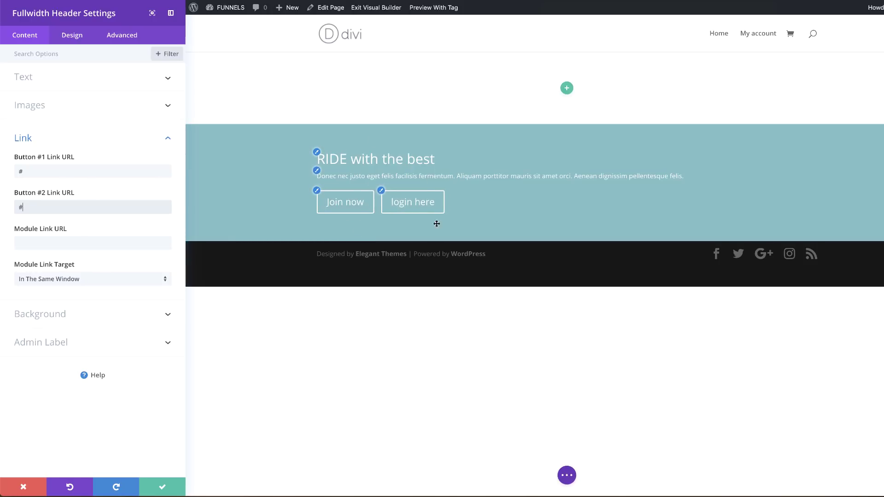
click(65, 315)
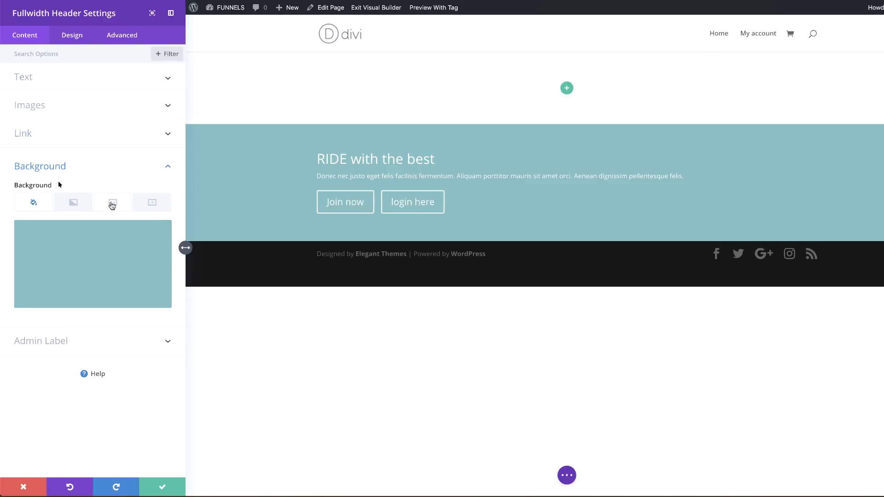
- Set the motorbike racing photo from the Media Library as the header background image
click(114, 206)
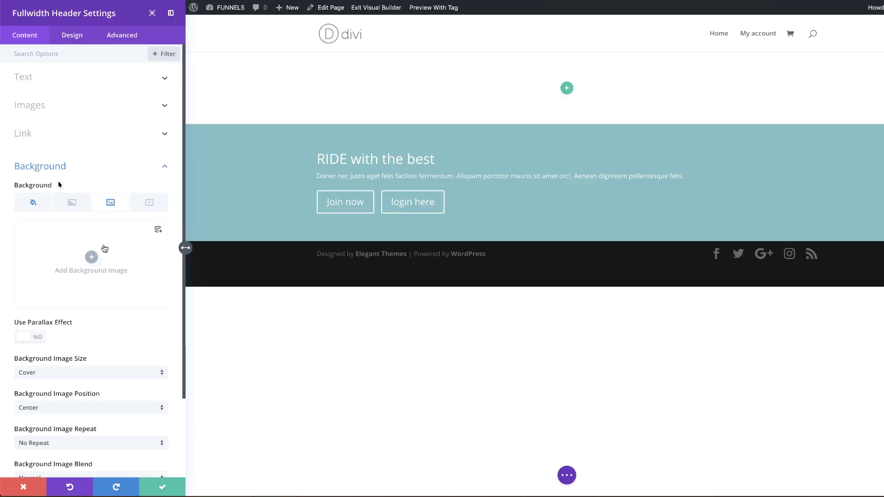
click(92, 257)
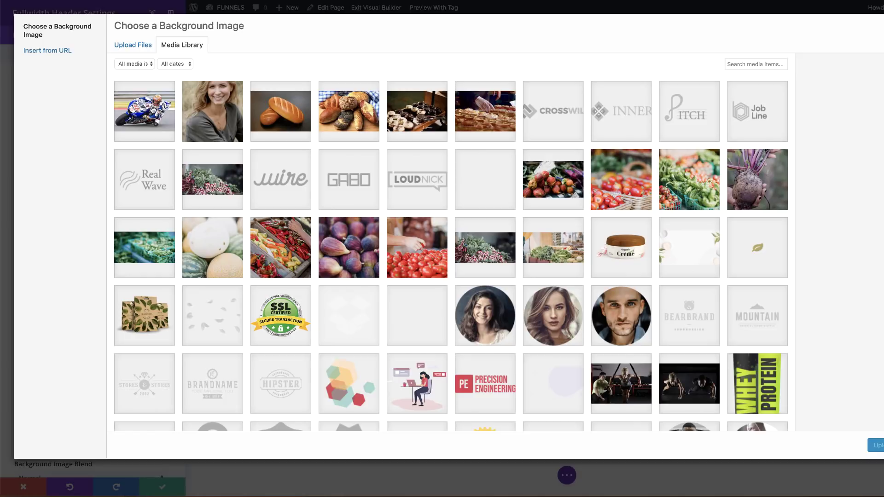
click(144, 111)
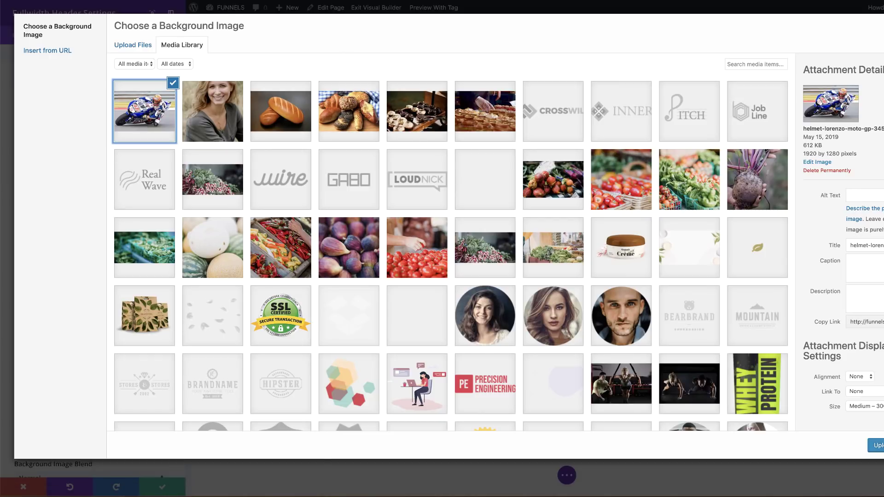
click(876, 445)
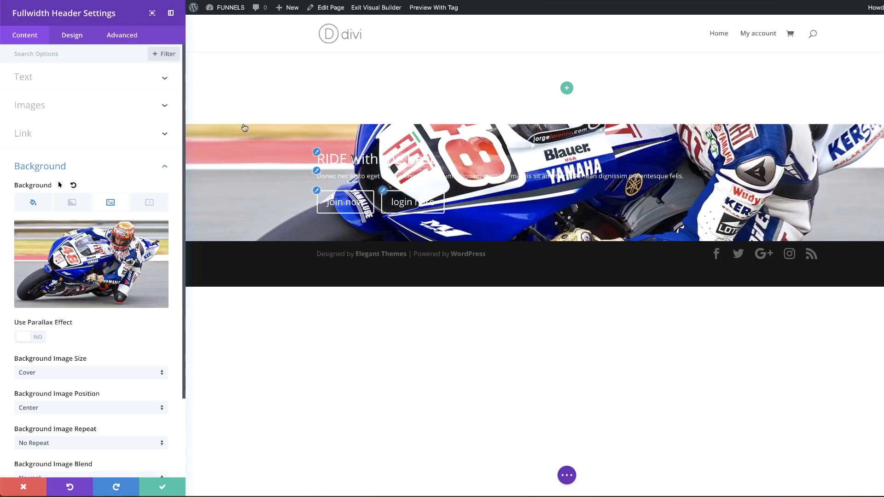
- Switch Make Fullscreen to YES under Design > Layout for the header
click(72, 36)
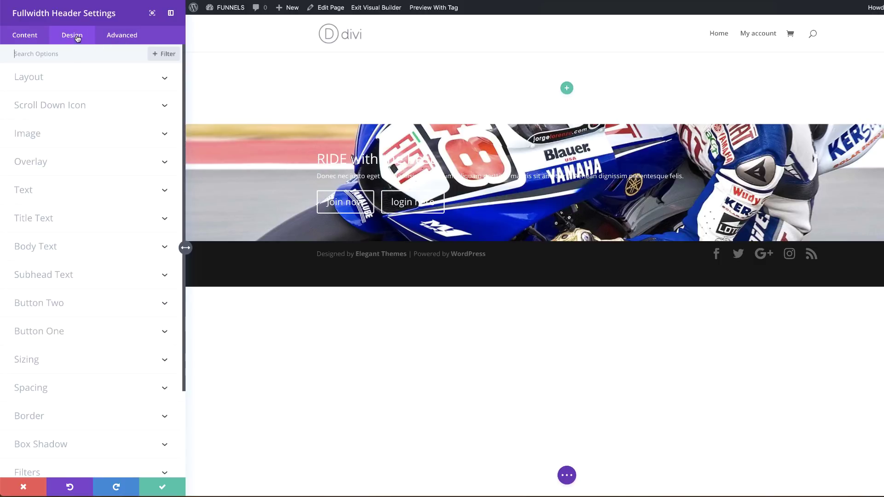
click(43, 80)
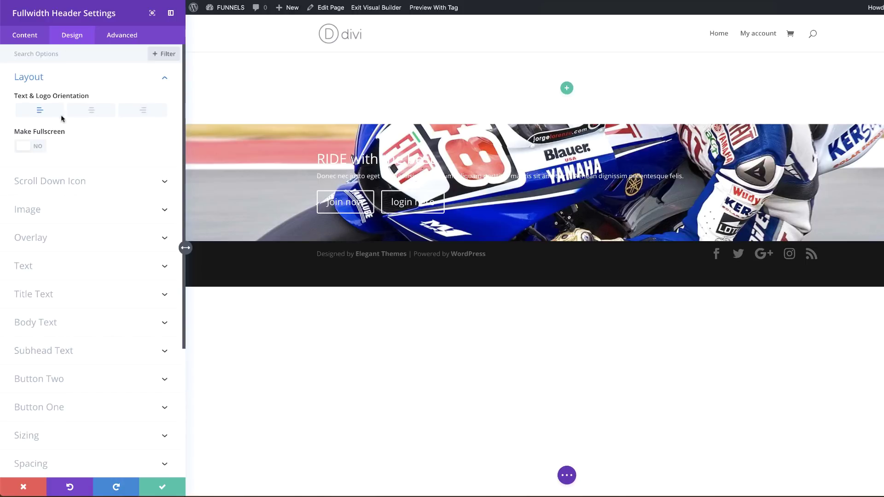
click(40, 148)
scroll(830, 267, down, 4)
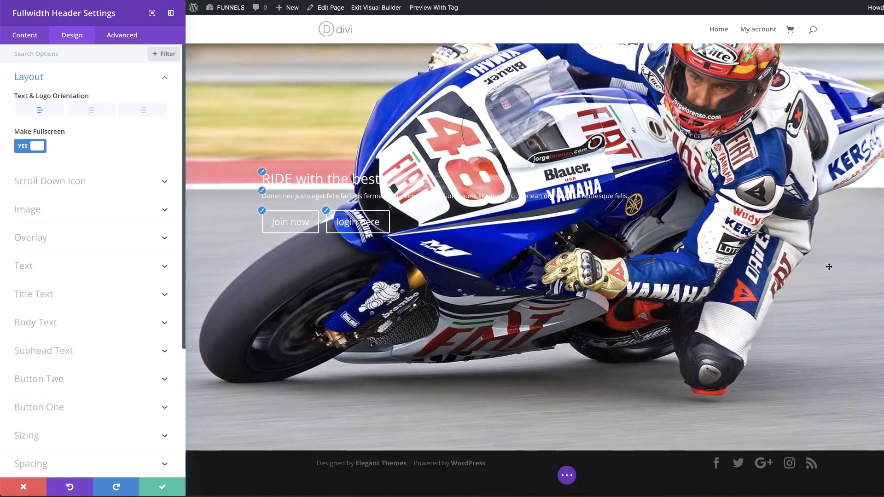
scroll(829, 267, up, 4)
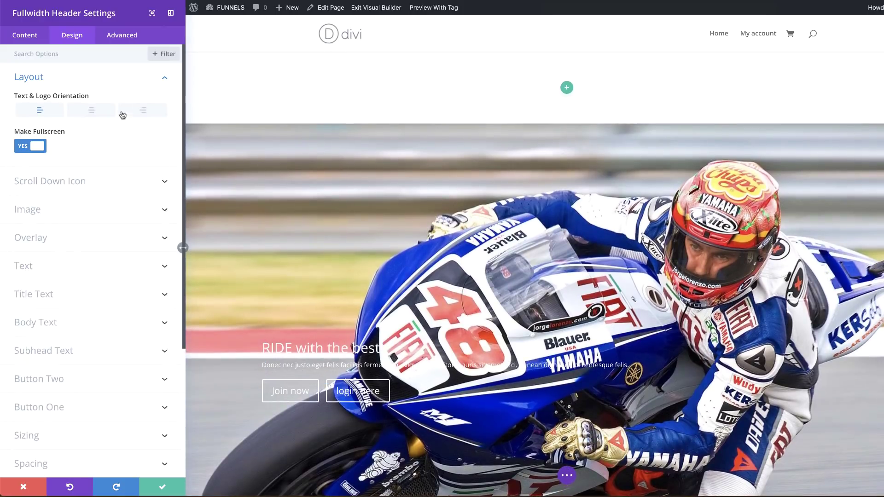
- Save the header module settings and delete the empty section above the header
click(163, 487)
mouse_move(63, 65)
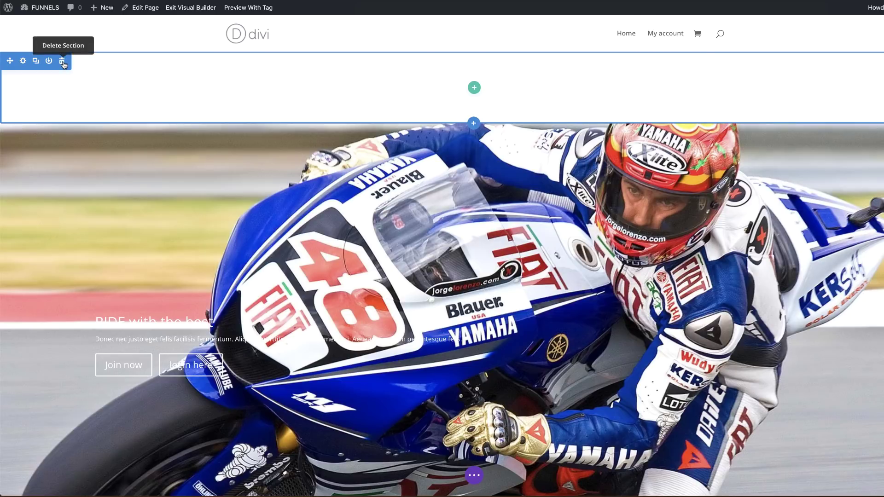
click(62, 61)
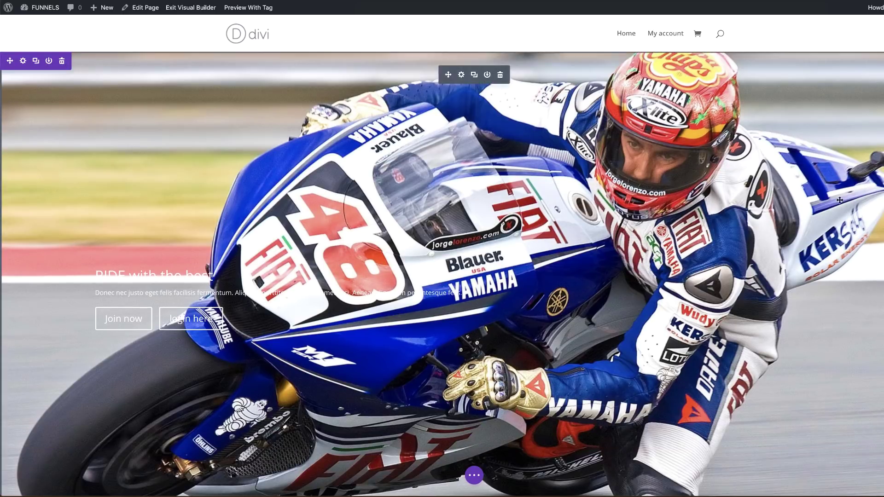
scroll(839, 197, down, 3)
scroll(840, 202, up, 2)
- Give the header a black background overlay at about 0.83 opacity
click(461, 76)
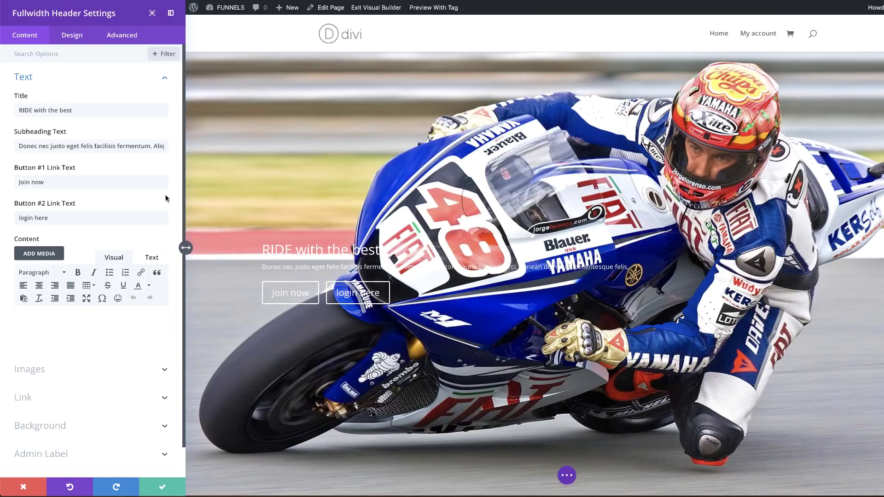
click(73, 37)
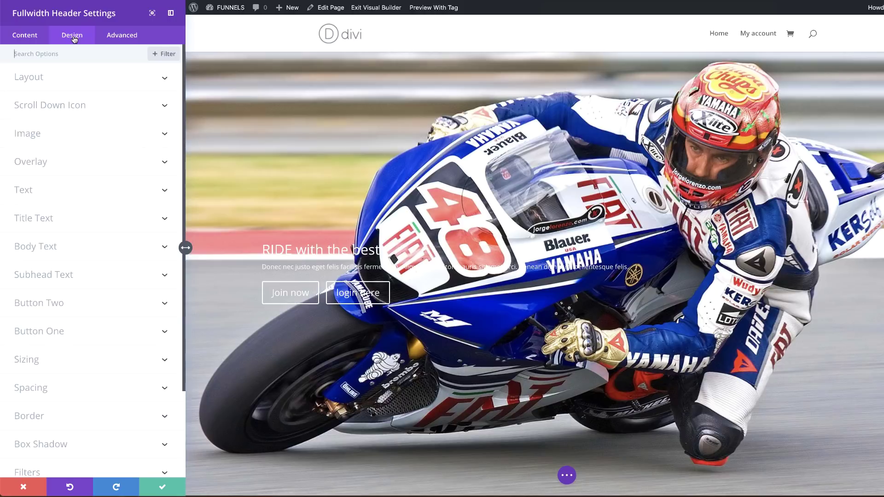
click(44, 163)
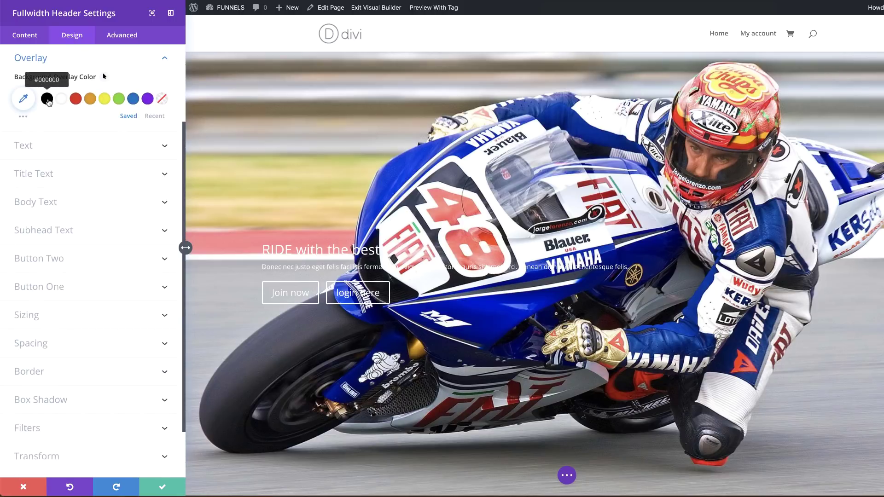
click(48, 100)
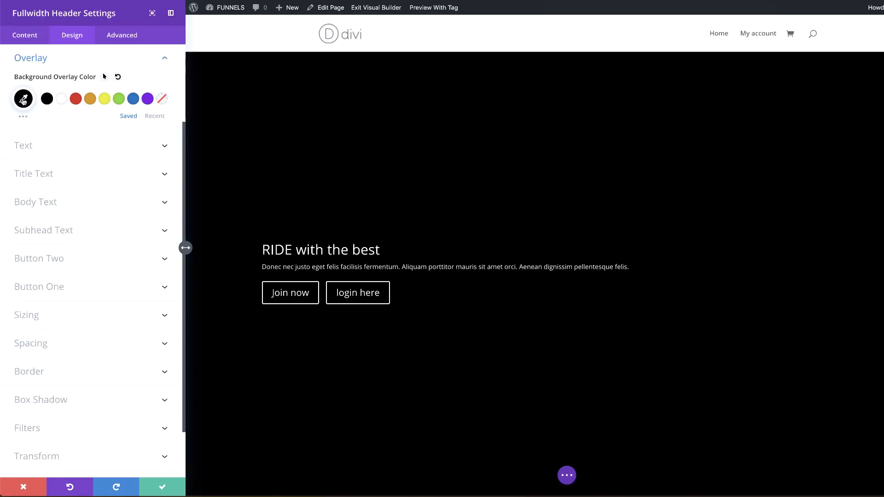
click(24, 99)
drag(157, 105, 158, 117)
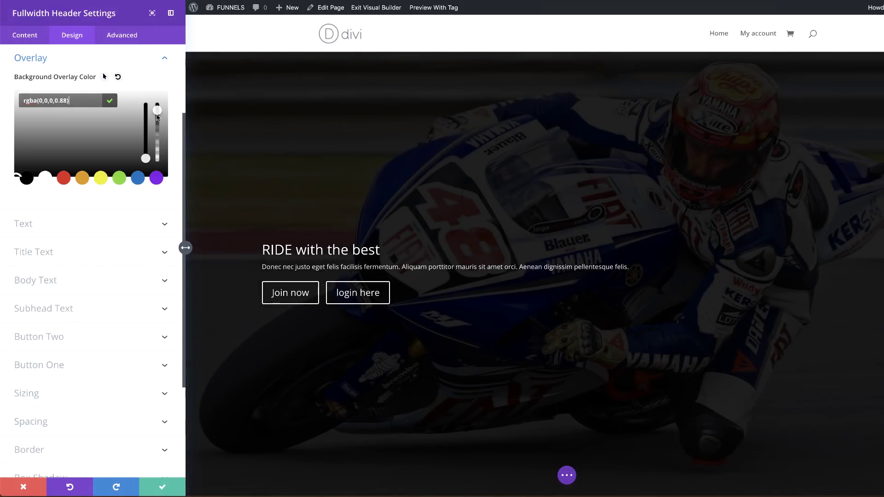
drag(157, 118, 157, 118)
drag(157, 111, 161, 123)
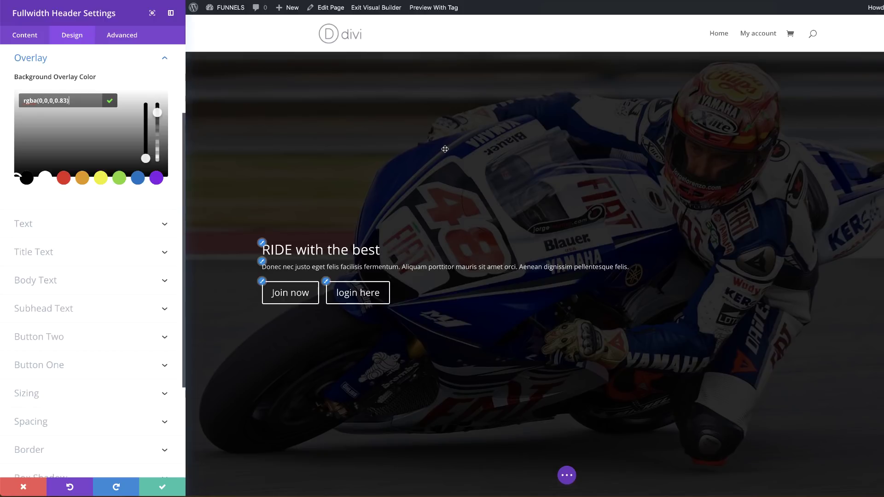
- Style the title text as uppercase Poppins Bold, 64px, with 4px letter spacing
click(264, 245)
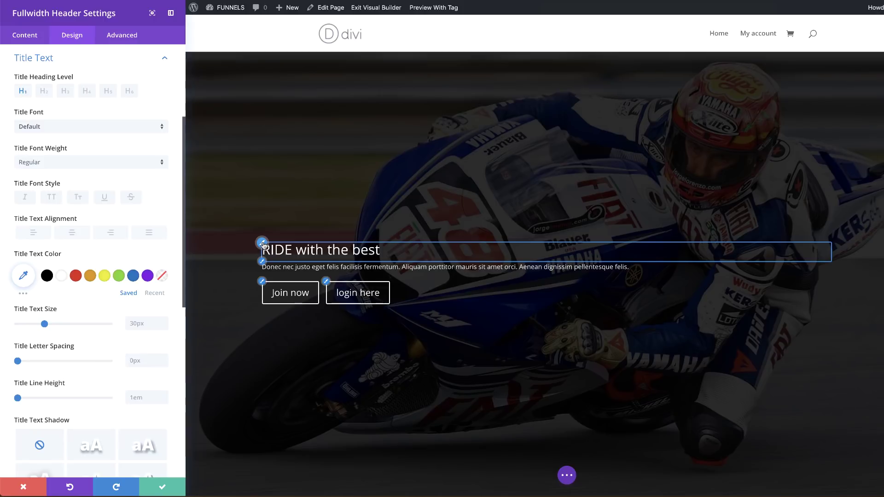
click(51, 198)
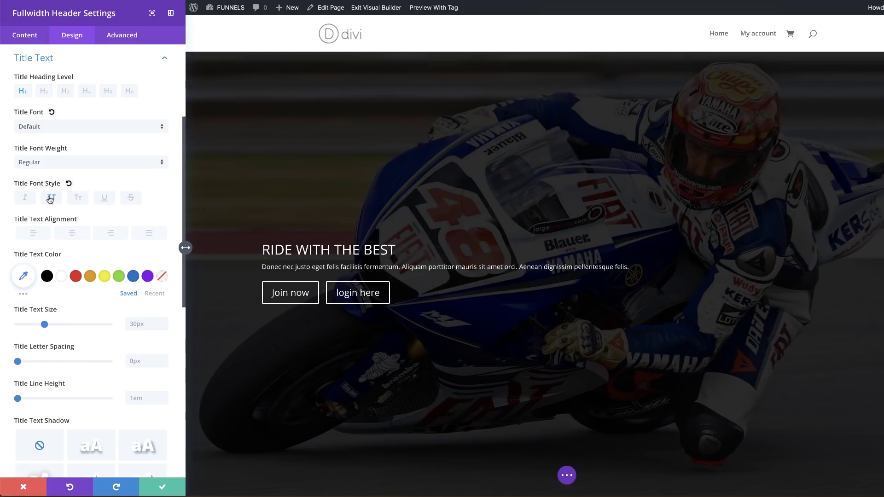
click(71, 126)
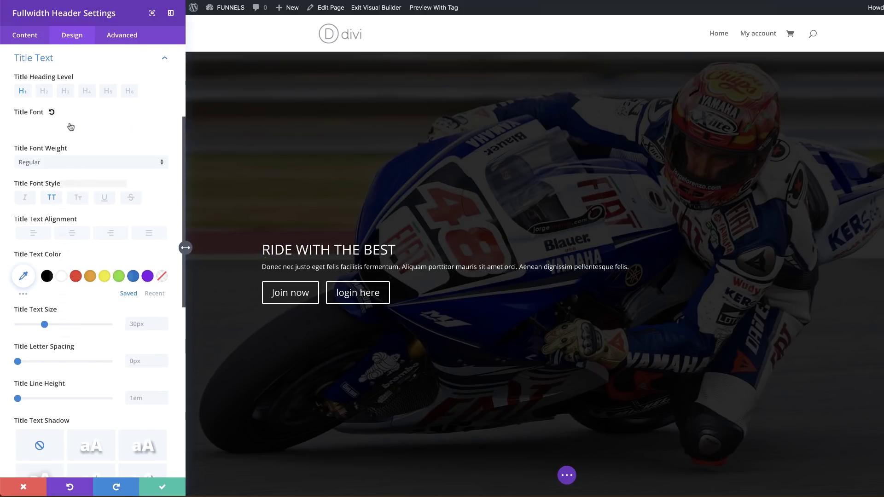
click(72, 107)
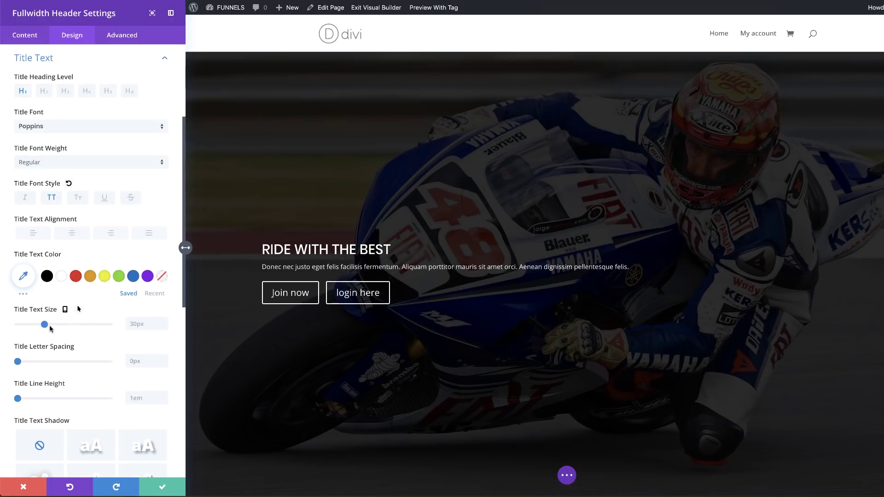
drag(50, 326, 76, 327)
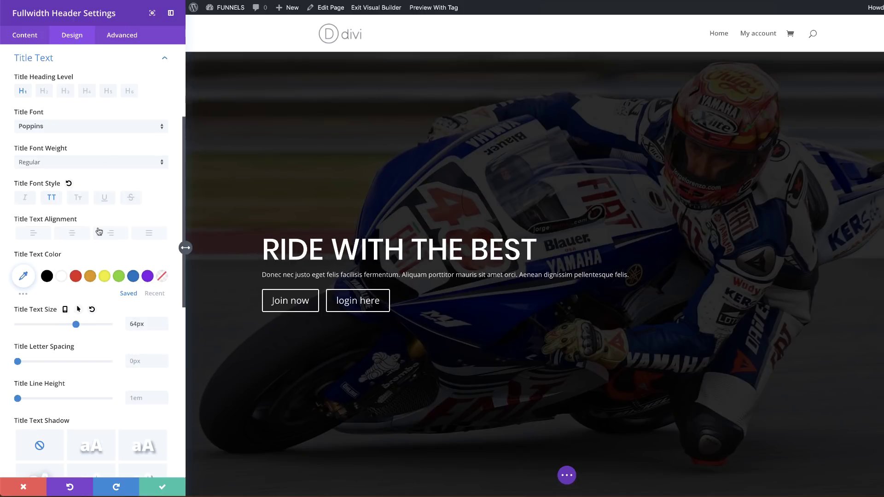
click(106, 165)
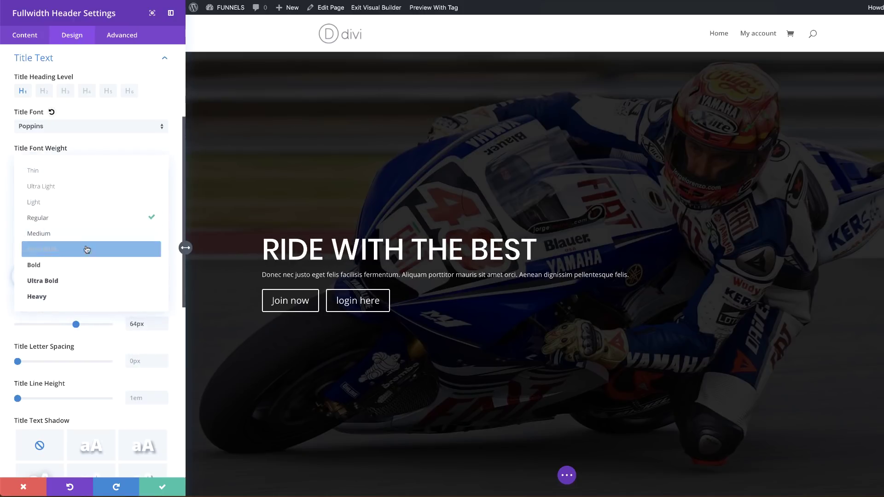
click(78, 266)
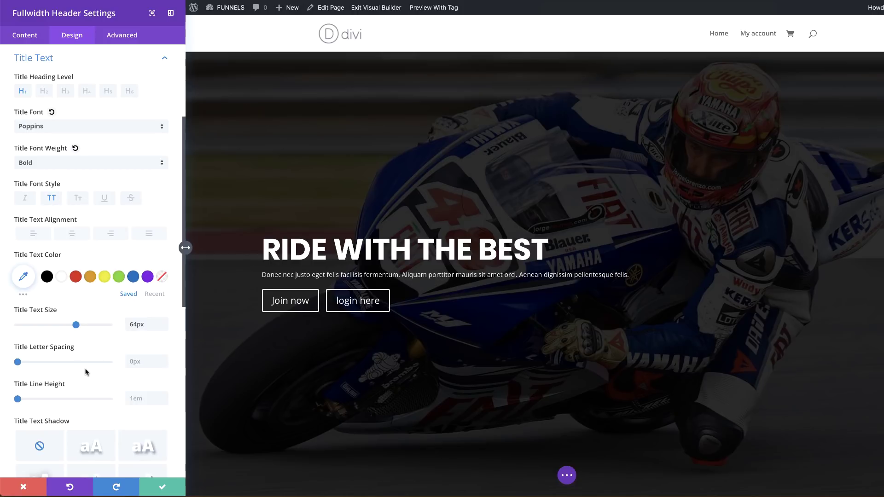
mouse_move(20, 365)
mouse_down()
mouse_move(35, 366)
mouse_move(21, 366)
mouse_up()
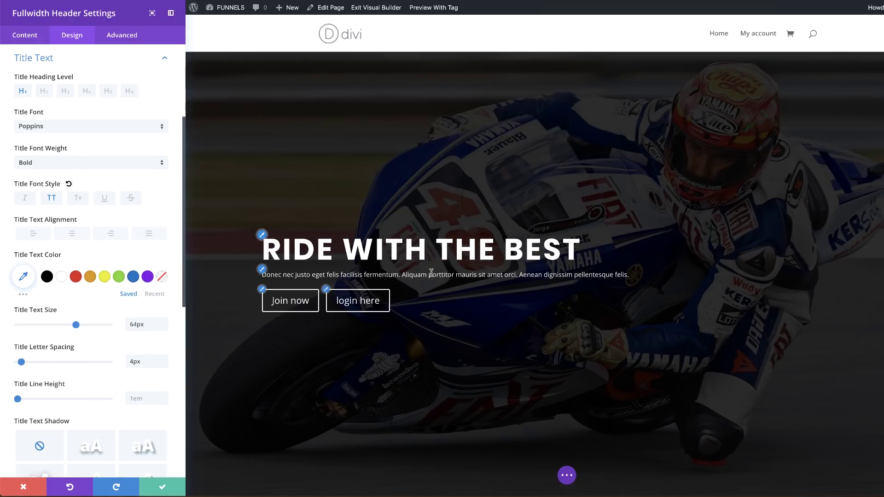
- Set the subheading font to Poppins at 22px with a 1.6em line height
click(262, 273)
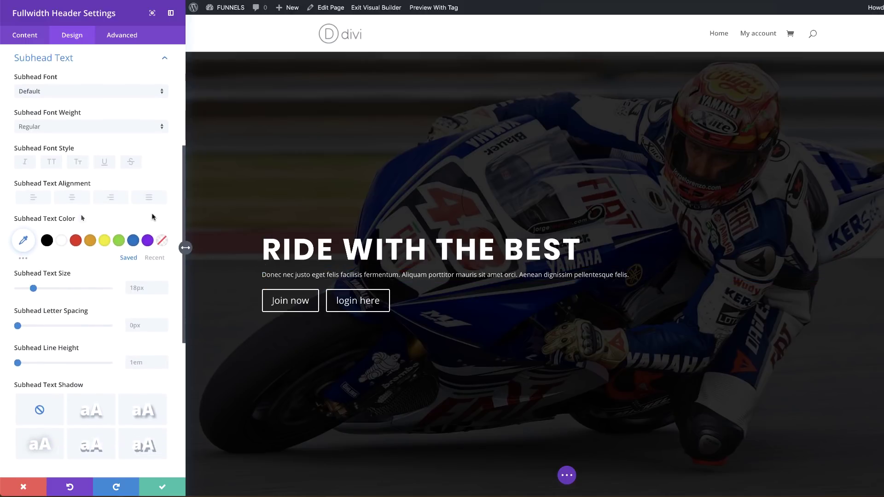
click(95, 93)
click(91, 104)
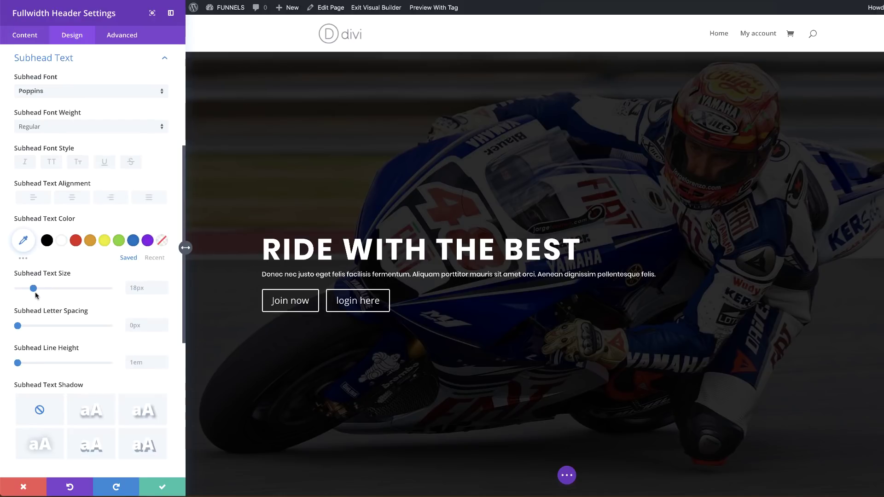
drag(34, 288, 38, 291)
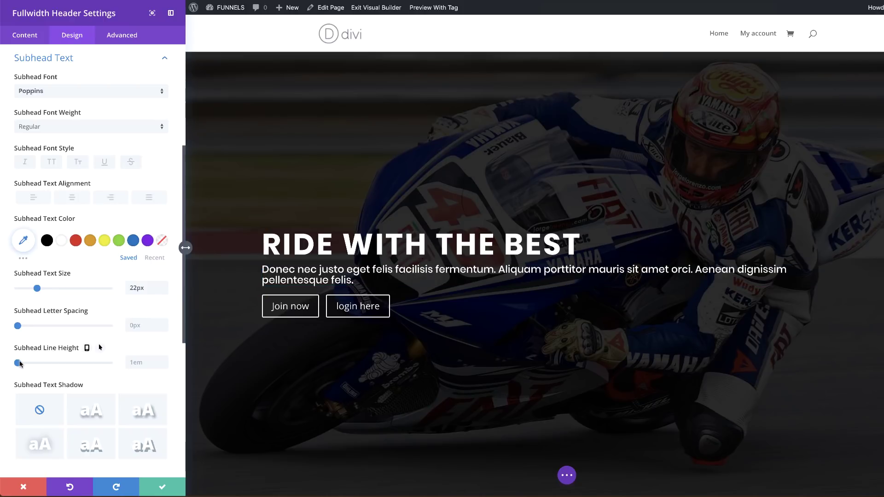
drag(19, 363, 45, 363)
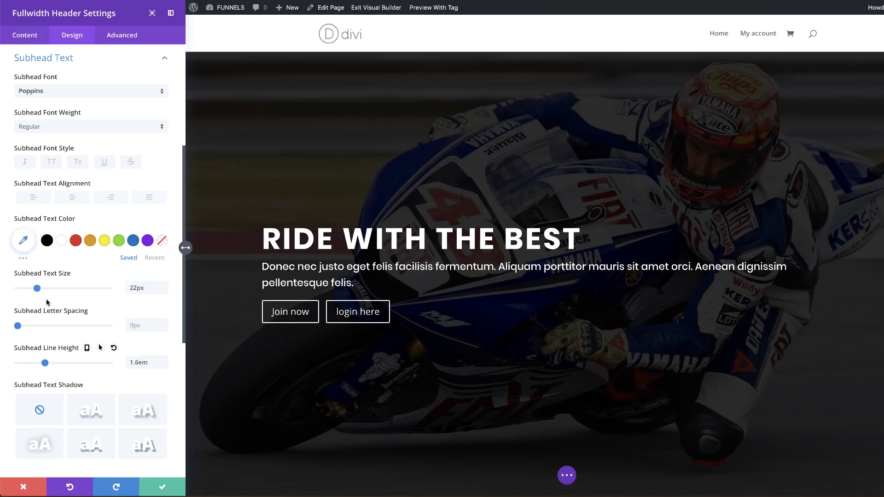
scroll(65, 286, up, 5)
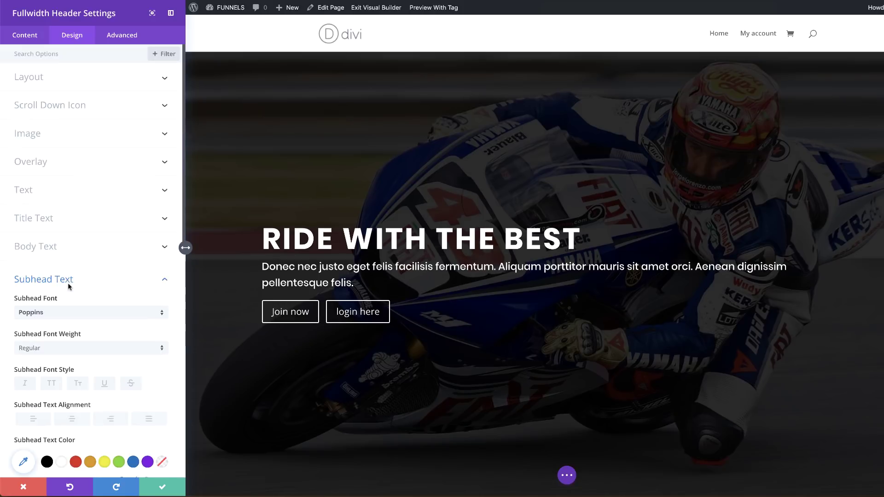
- Set the header's Text & Logo Orientation to centre and expand the Button One options
click(92, 78)
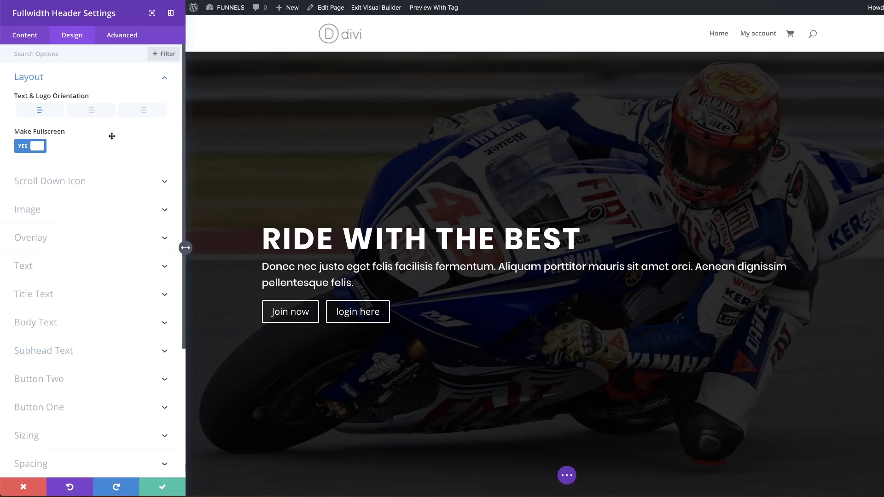
click(94, 113)
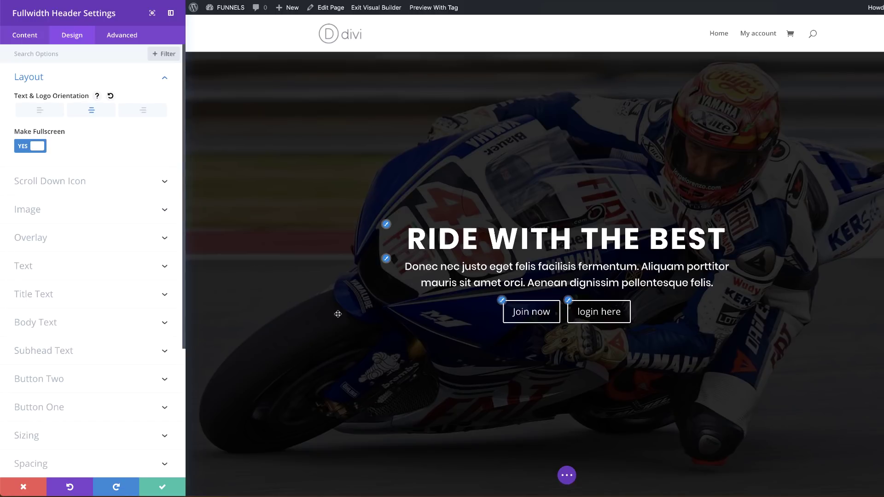
click(504, 302)
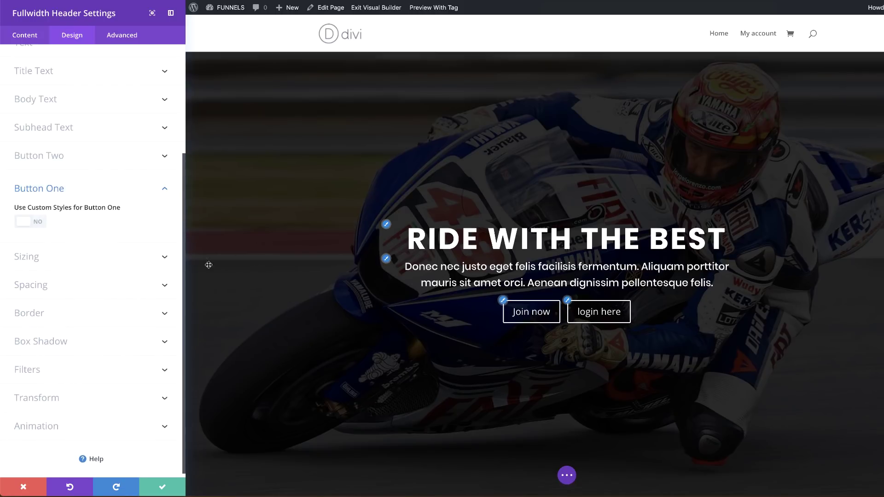
- Enable Button One custom styles with black text, white background and 0 border width
click(40, 223)
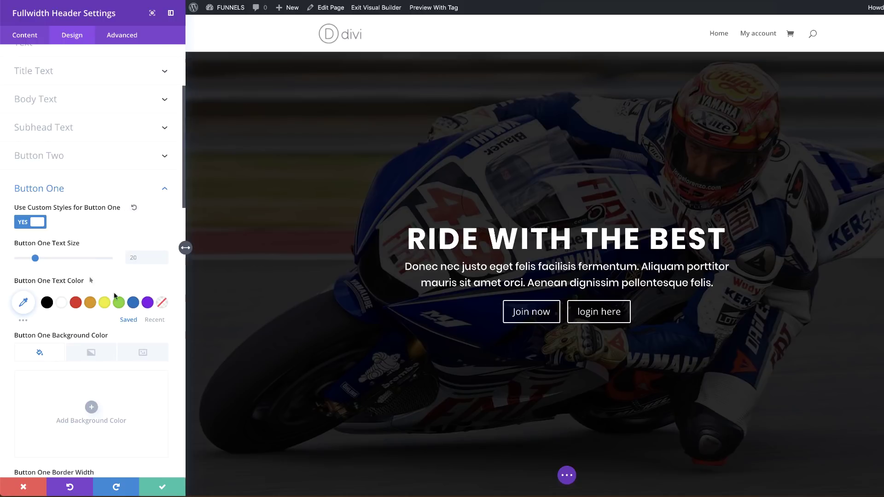
scroll(92, 318, down, 1)
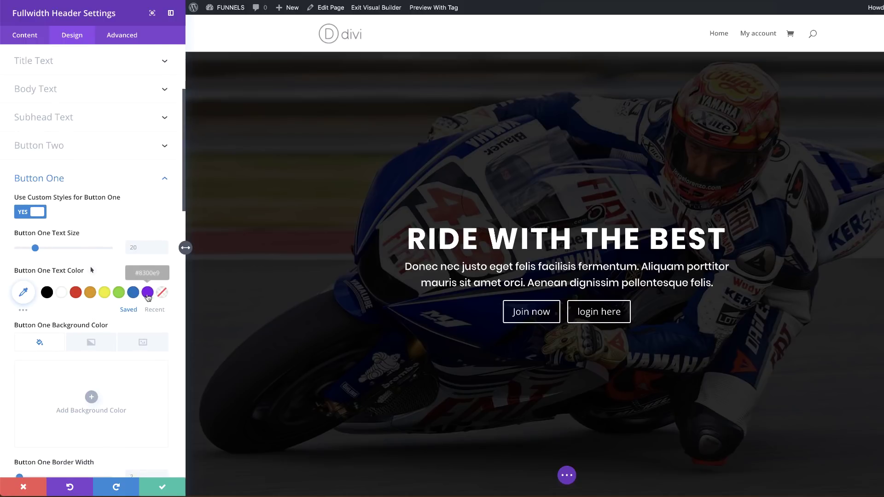
click(64, 298)
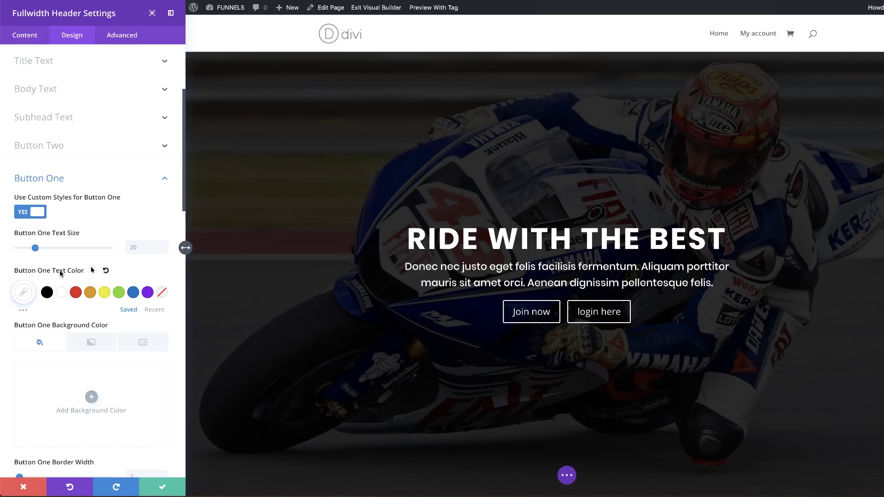
click(47, 293)
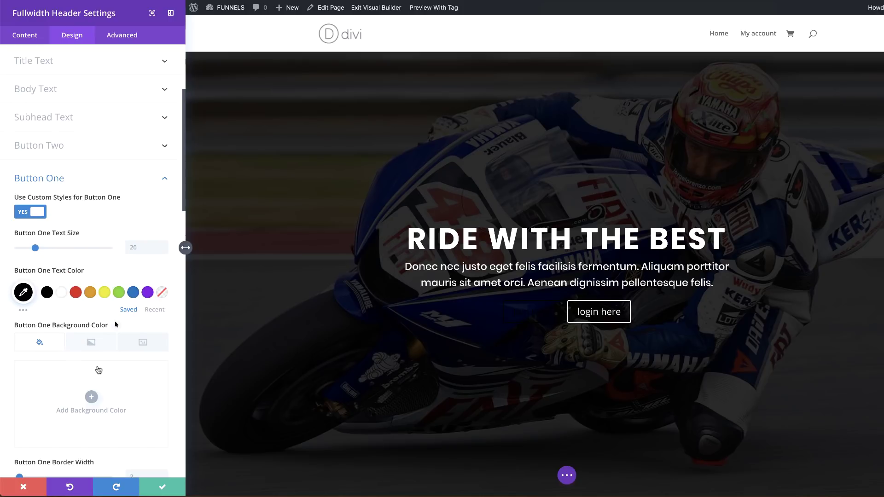
scroll(98, 370, down, 2)
click(91, 373)
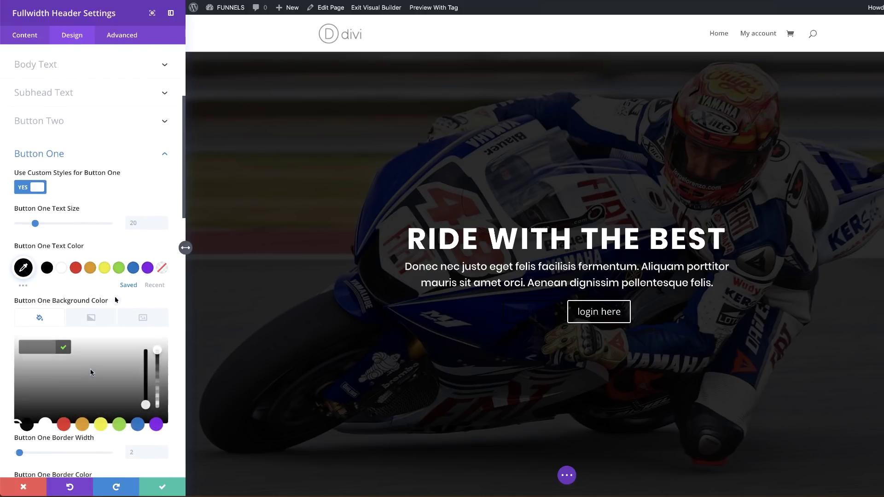
click(46, 424)
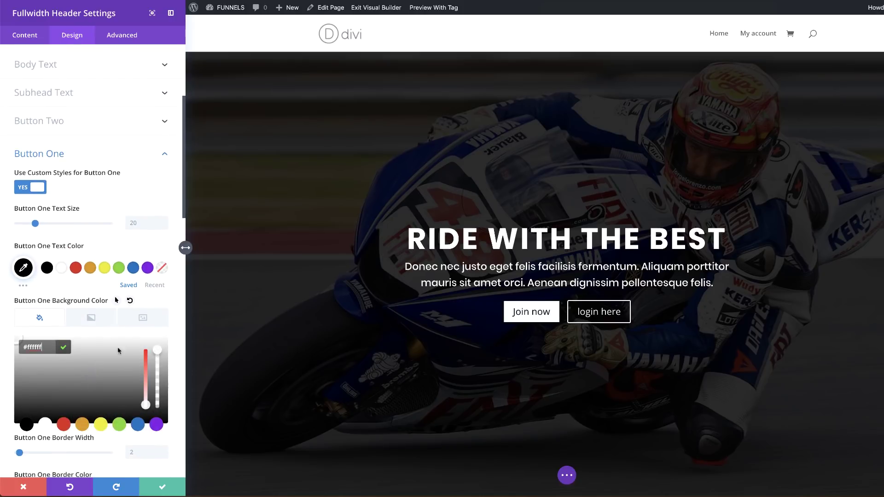
scroll(125, 338, down, 5)
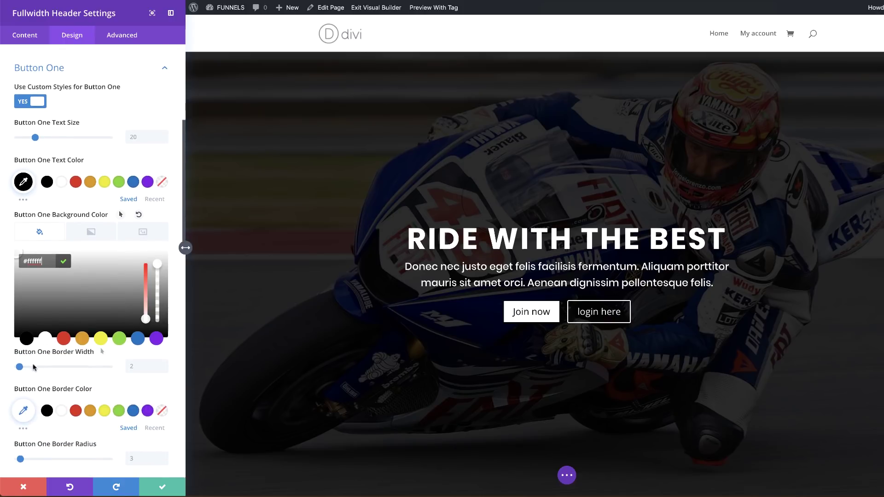
drag(19, 367, 1, 369)
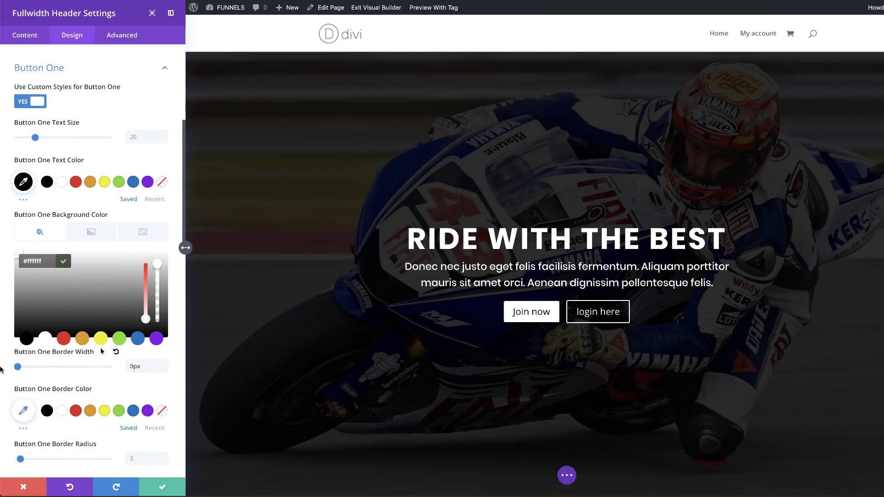
scroll(108, 364, down, 3)
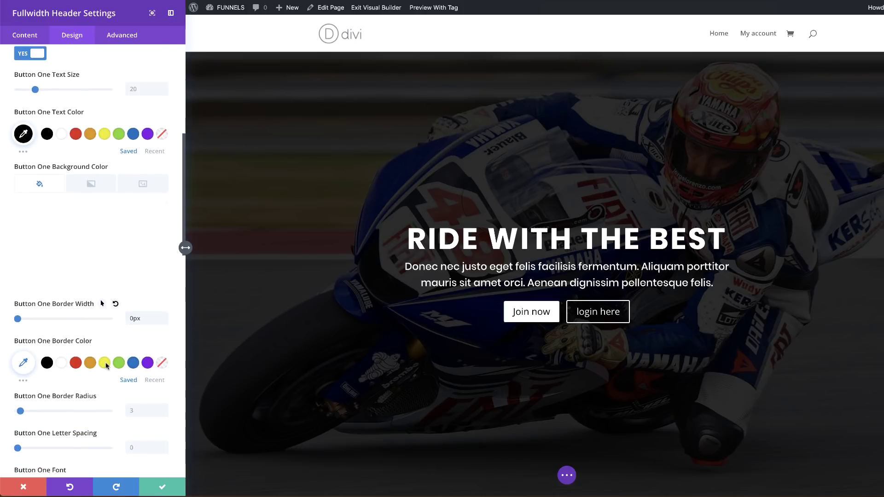
scroll(107, 367, down, 5)
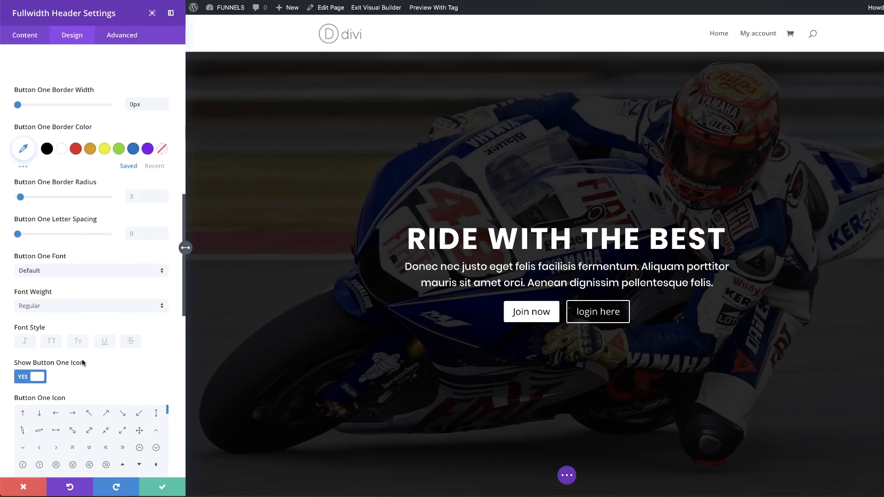
- Make the JOIN NOW button text uppercase Poppins Semi Bold
click(52, 344)
click(52, 343)
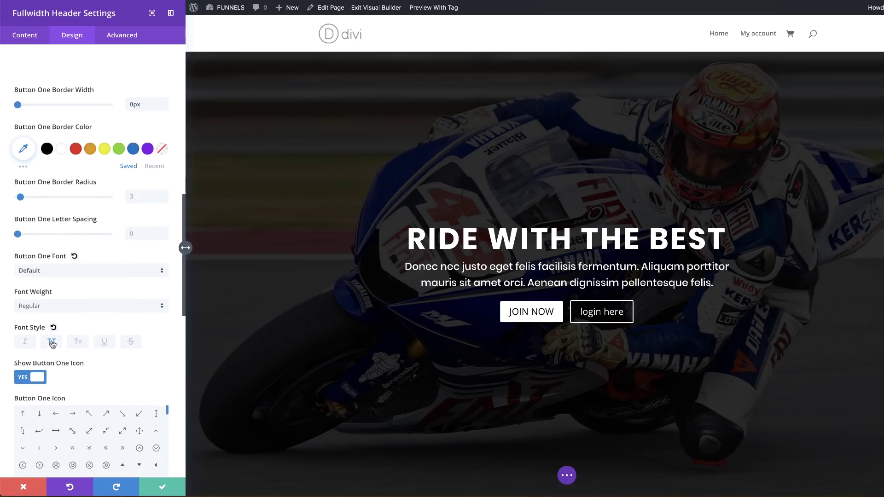
click(62, 274)
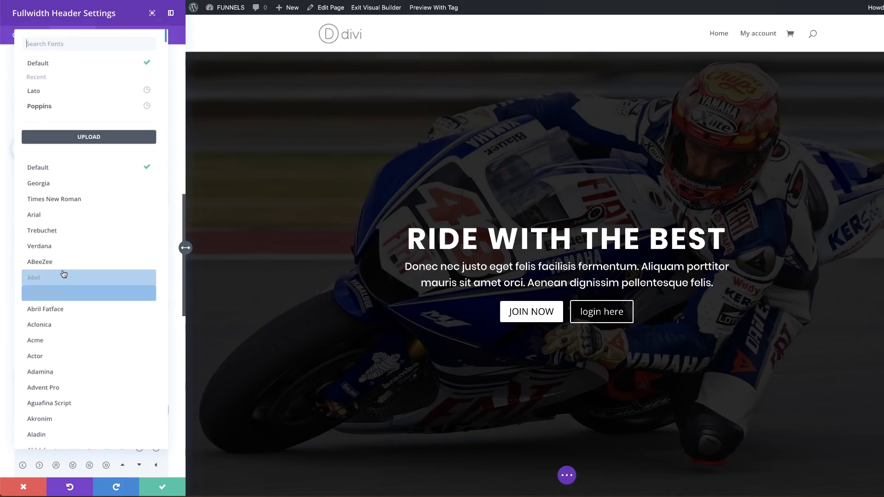
click(73, 109)
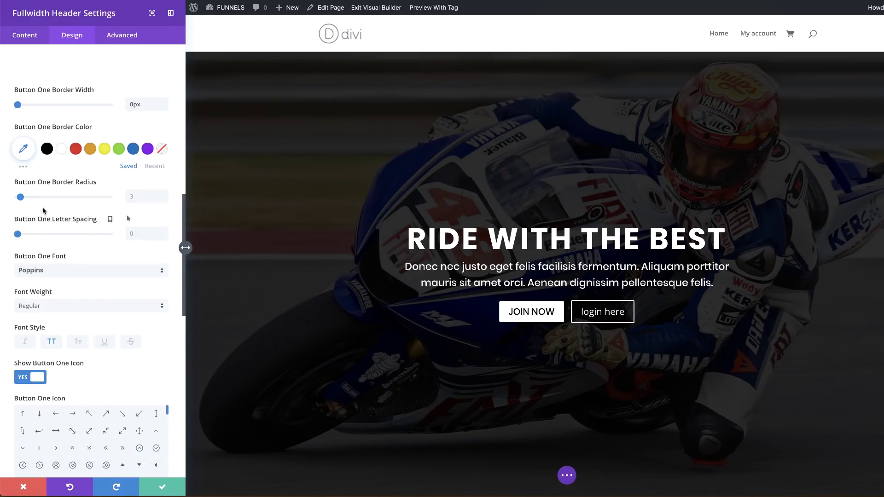
scroll(98, 367, down, 1)
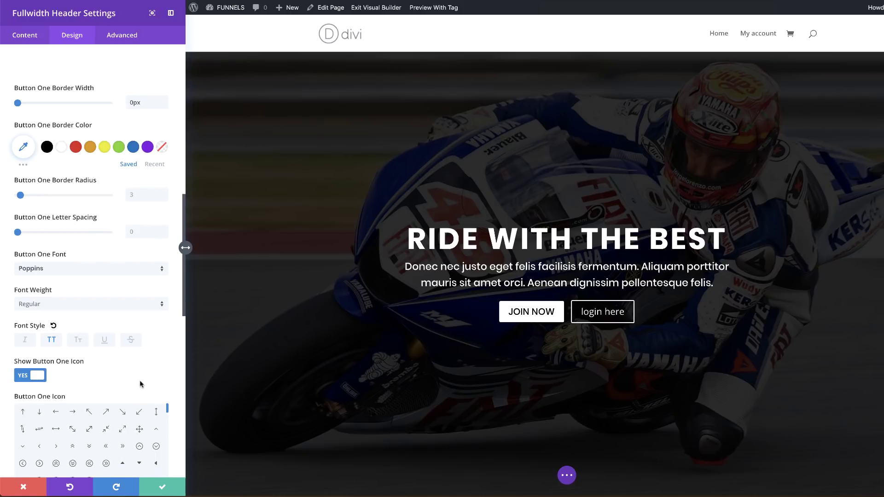
click(97, 302)
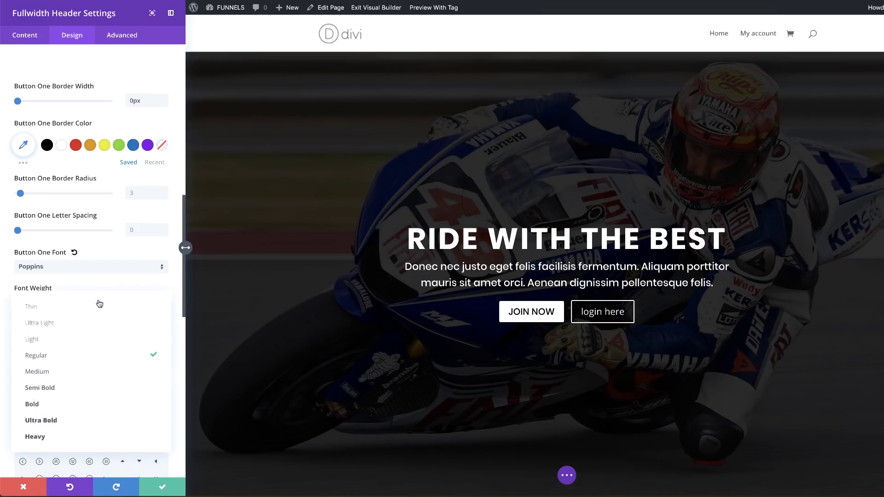
click(92, 379)
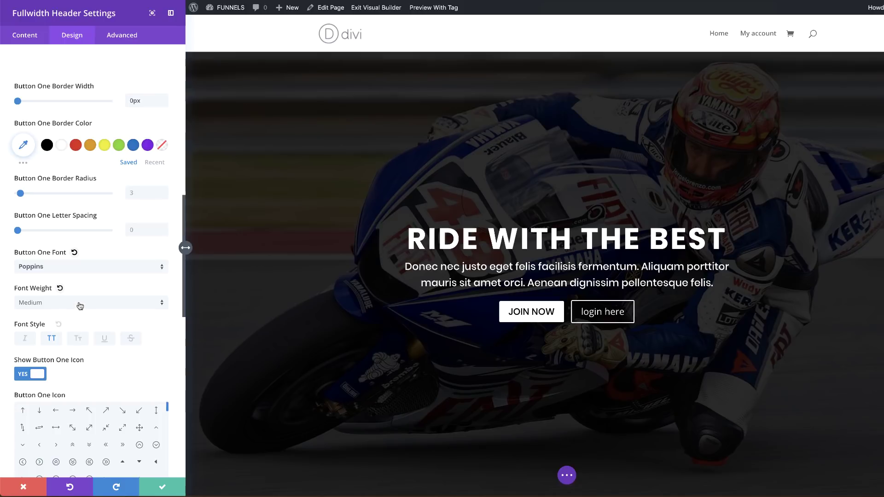
click(78, 304)
click(88, 389)
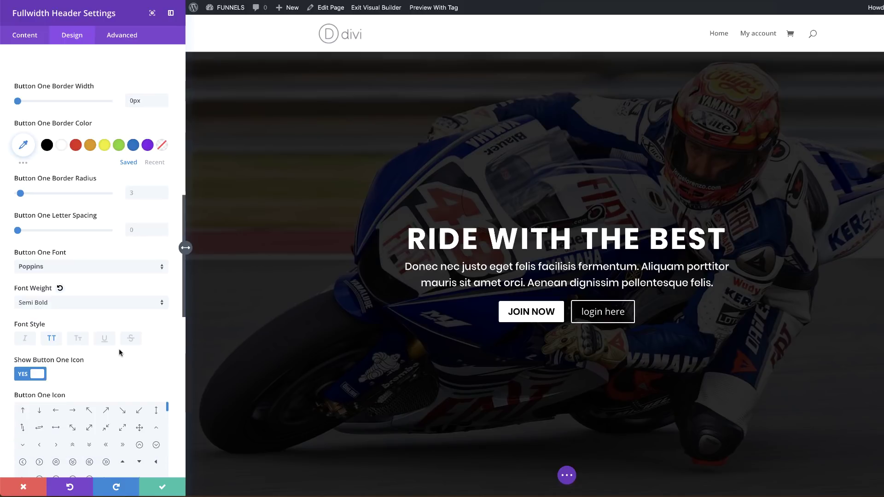
scroll(127, 327, down, 3)
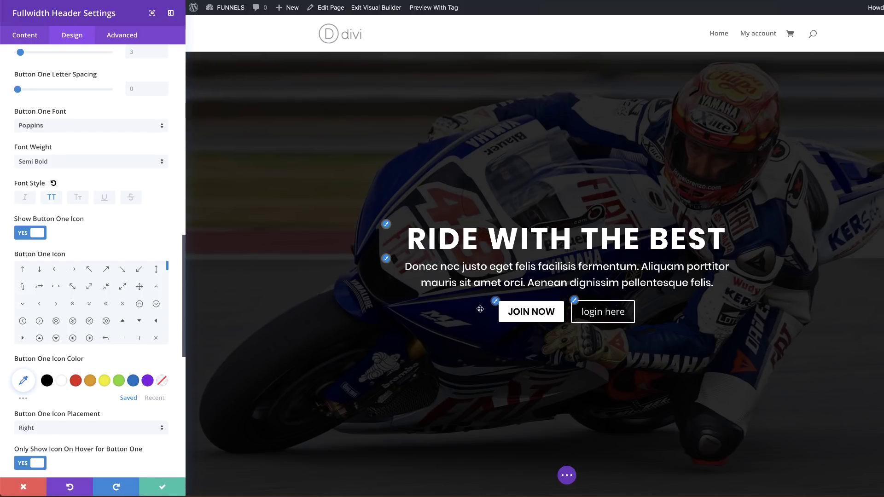
scroll(92, 183, up, 1)
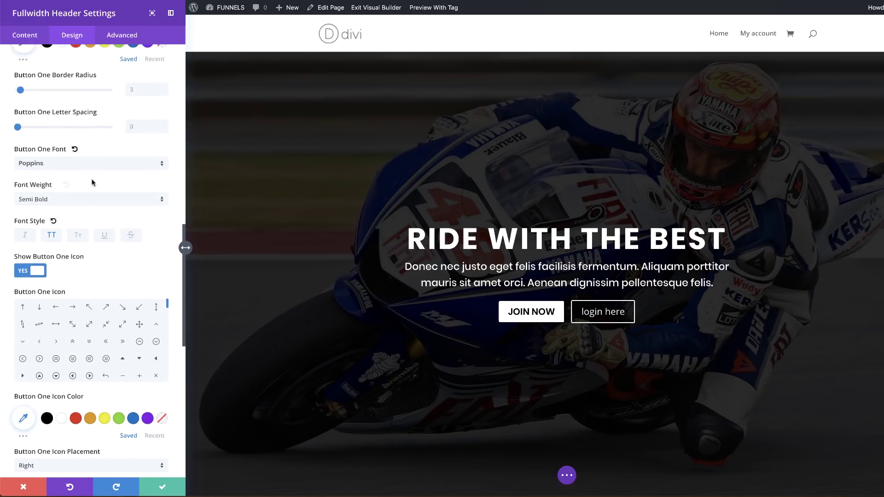
scroll(92, 183, up, 10)
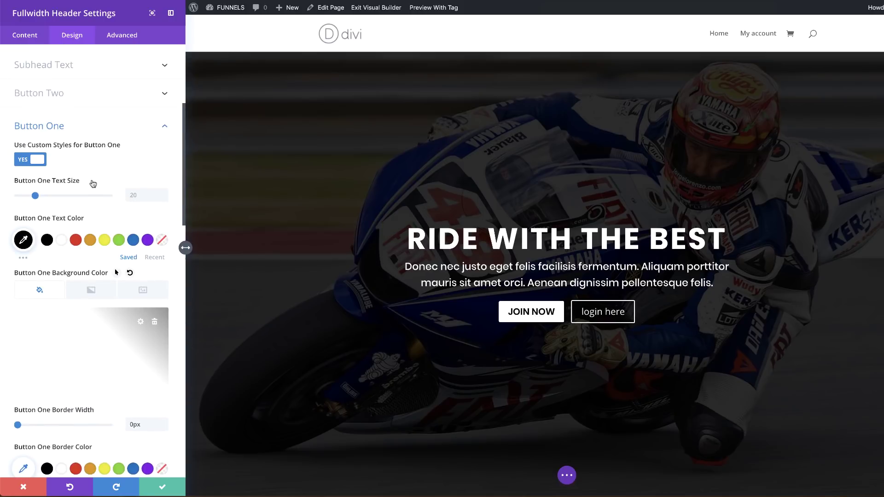
scroll(93, 184, up, 2)
- Enable Button Two custom styles with white text and a red #e02b20 background
click(53, 167)
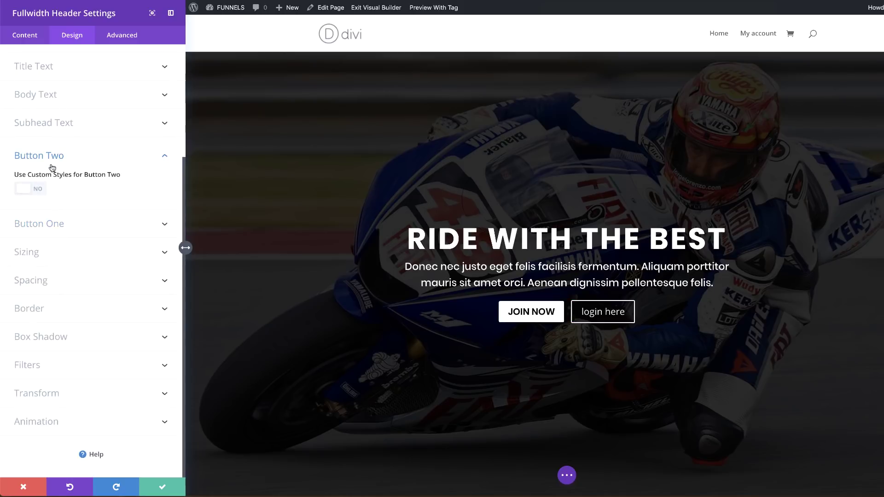
click(37, 190)
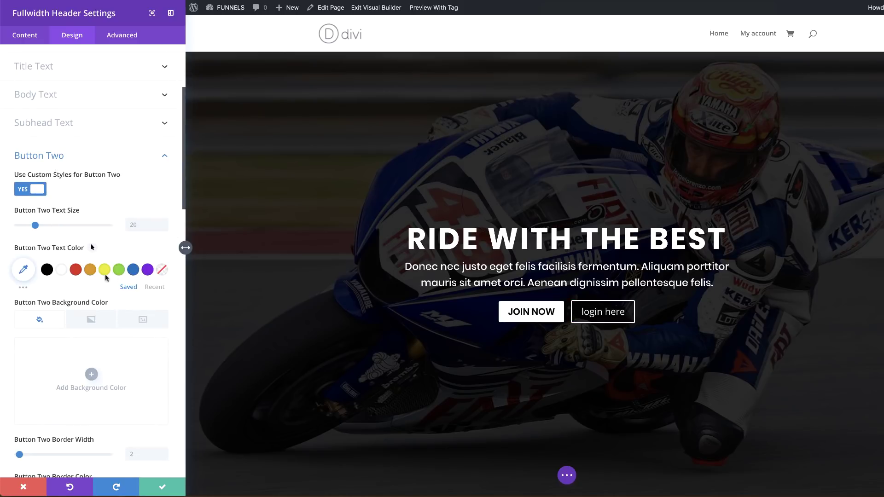
click(76, 273)
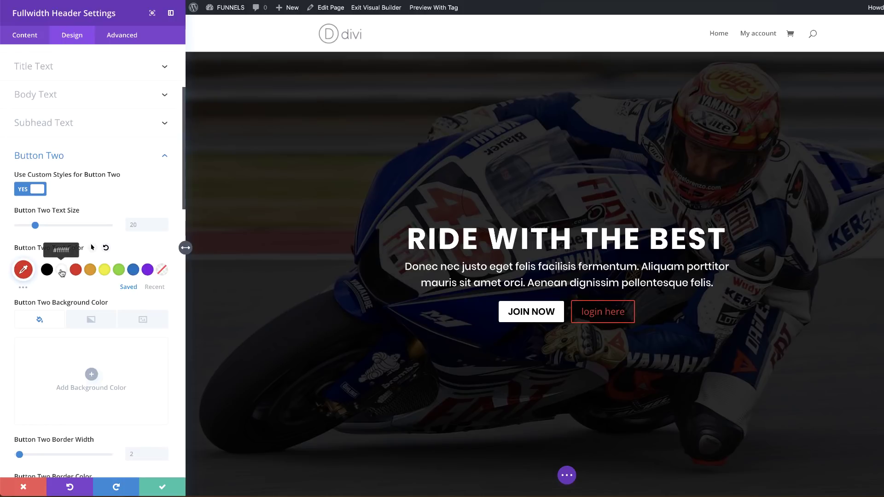
click(62, 272)
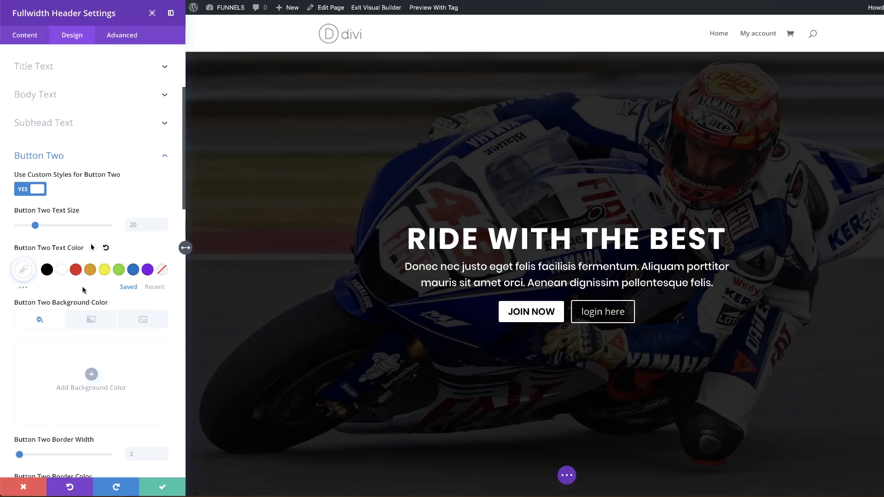
click(91, 374)
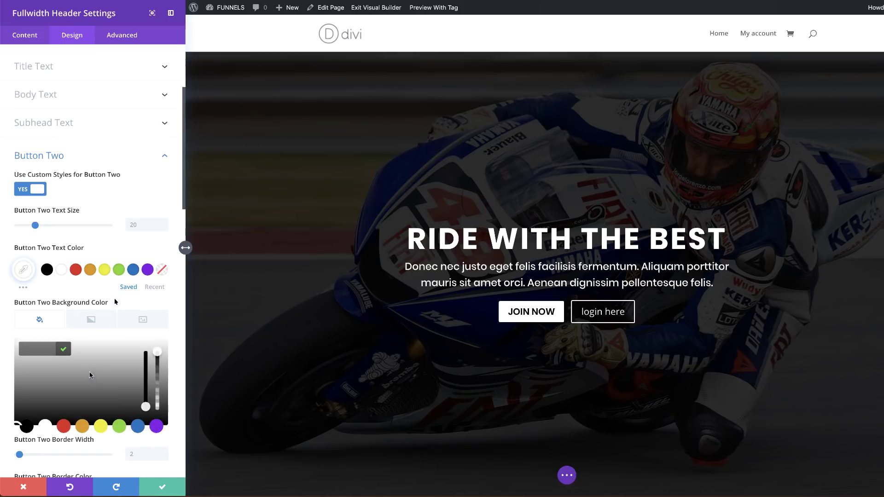
click(64, 427)
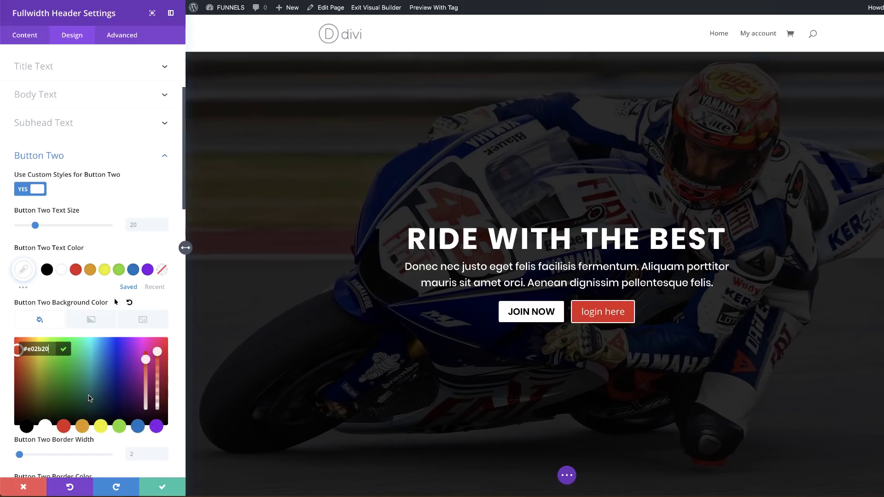
- Make LOGIN HERE uppercase Poppins Semi Bold with 0 border width, and save the header
scroll(91, 396, down, 3)
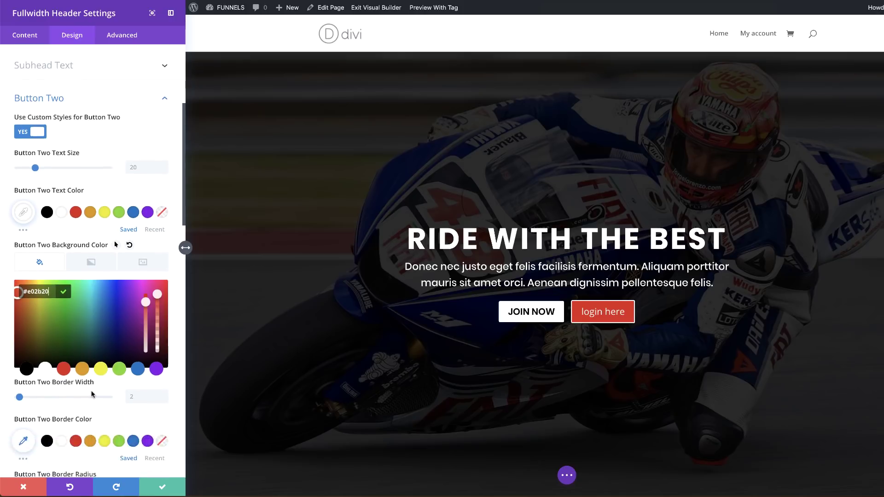
scroll(91, 394, down, 10)
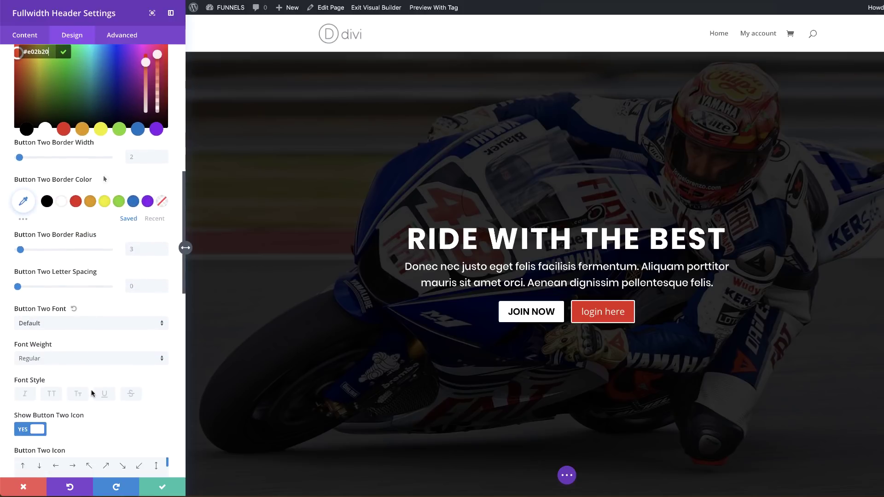
click(72, 325)
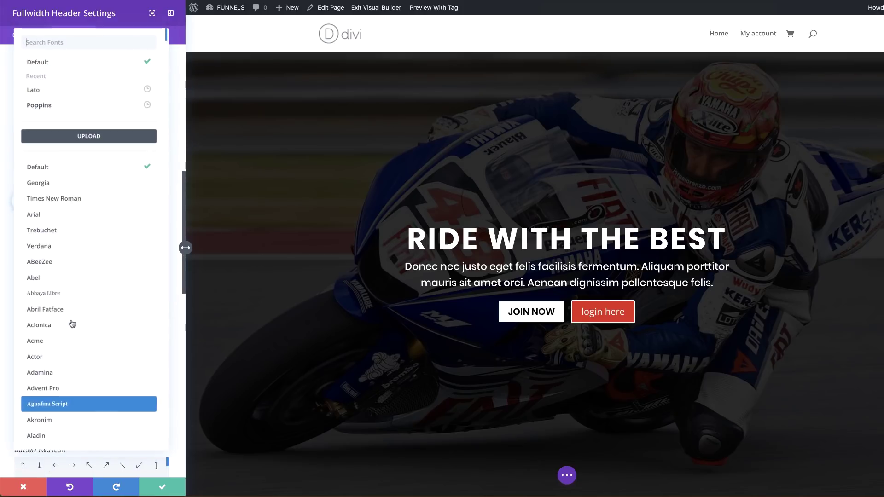
click(63, 107)
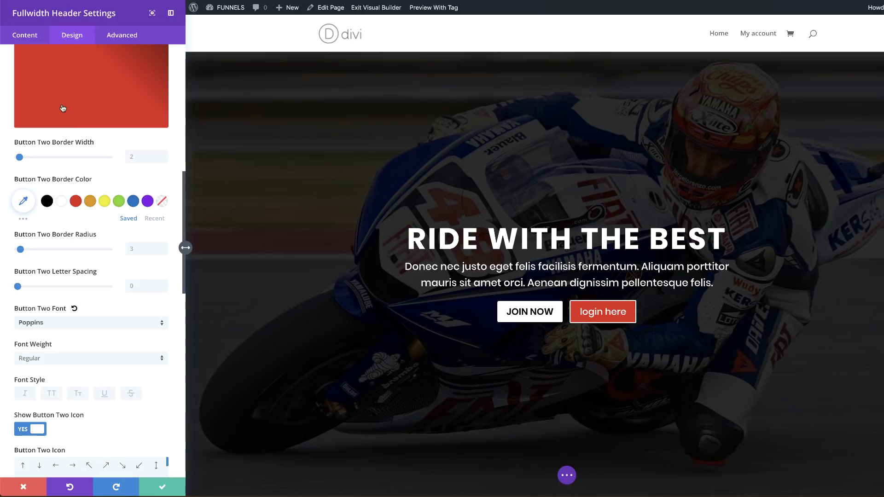
click(80, 360)
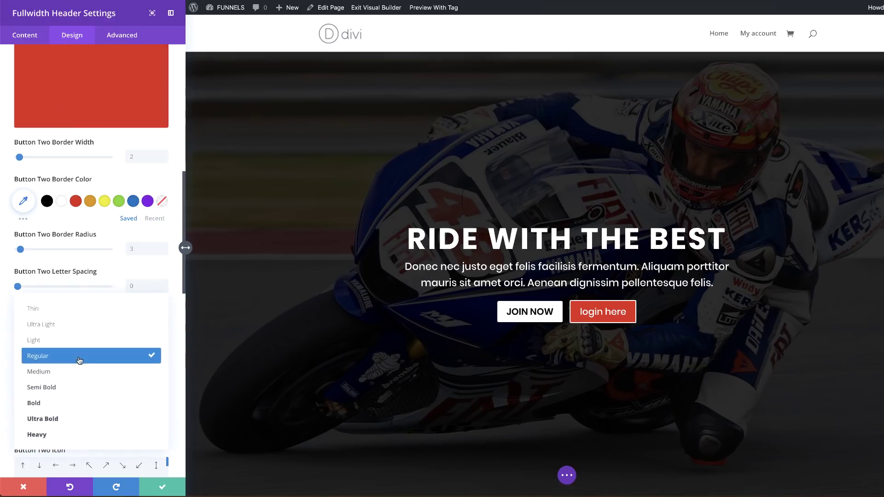
click(83, 389)
scroll(98, 389, down, 1)
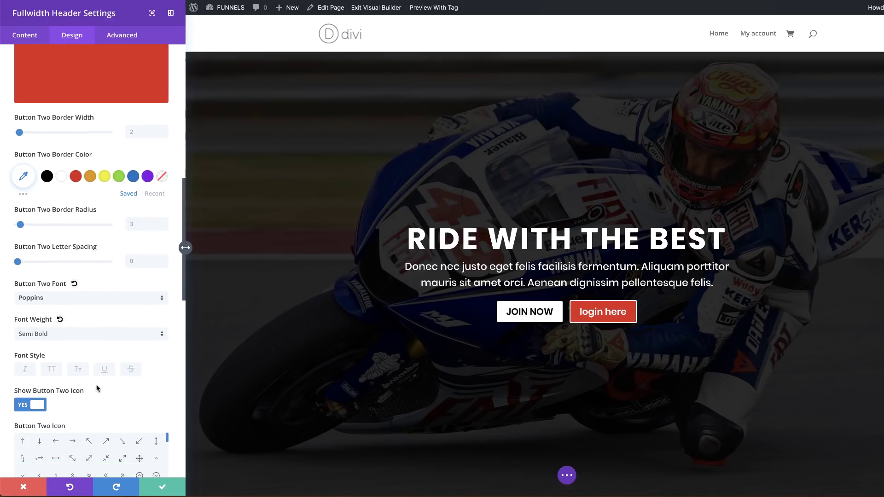
click(52, 370)
scroll(53, 371, down, 1)
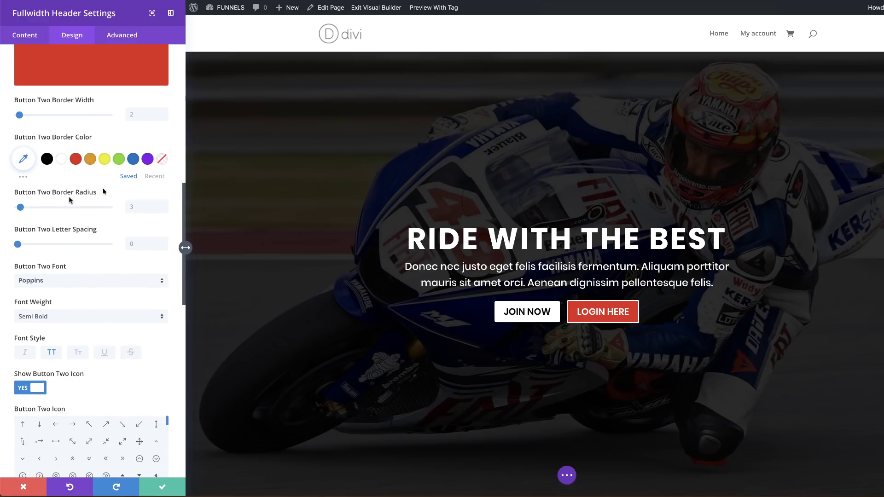
drag(19, 119, 5, 122)
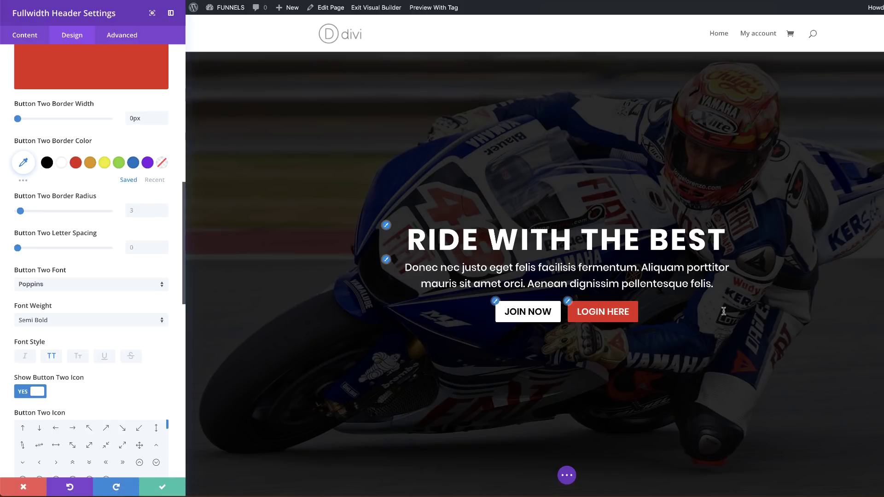
click(164, 488)
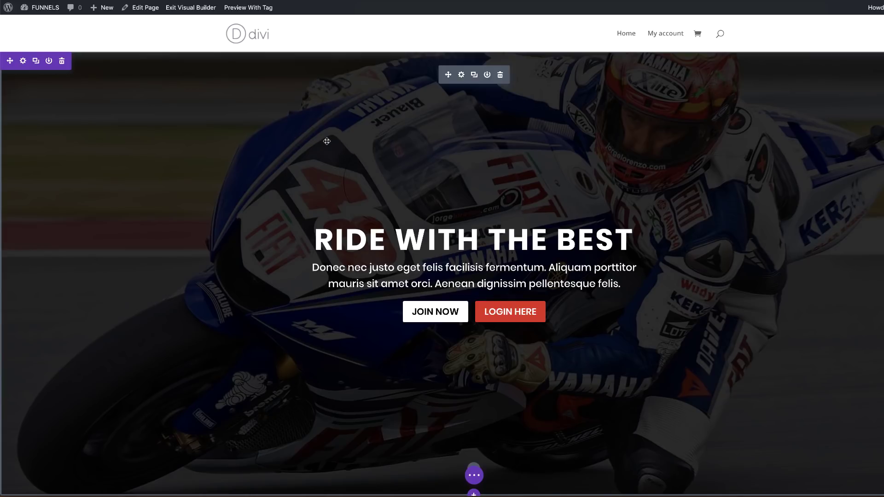
- Reopen the fullwidth header's settings at the Design tab's Overlay section
click(461, 75)
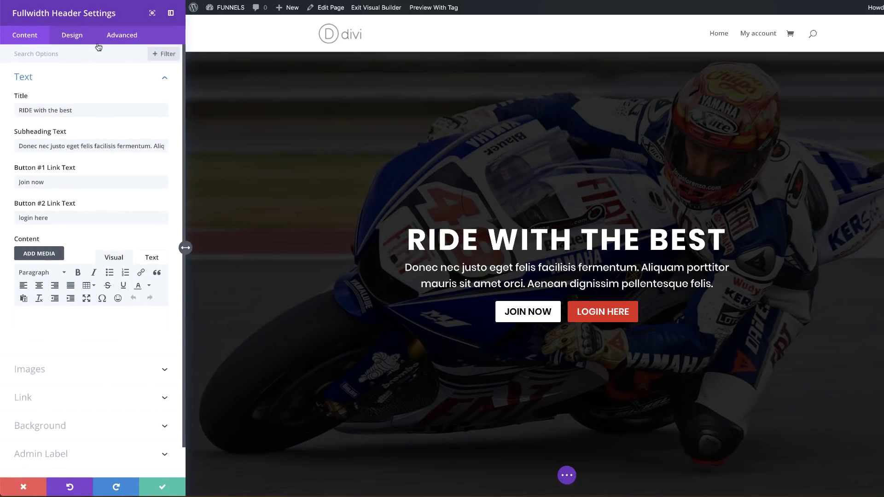
click(76, 38)
click(65, 165)
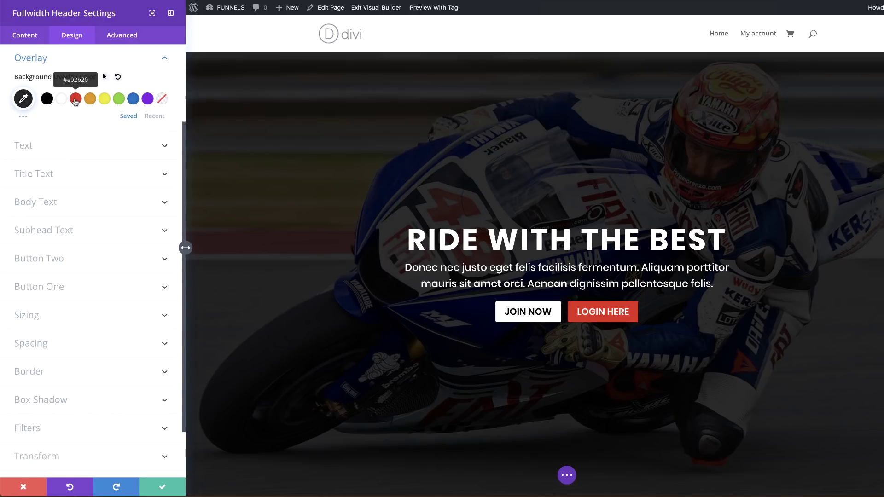
- Set the background overlay colour to black rgba(0,0,0,0.88) and save the header
click(76, 99)
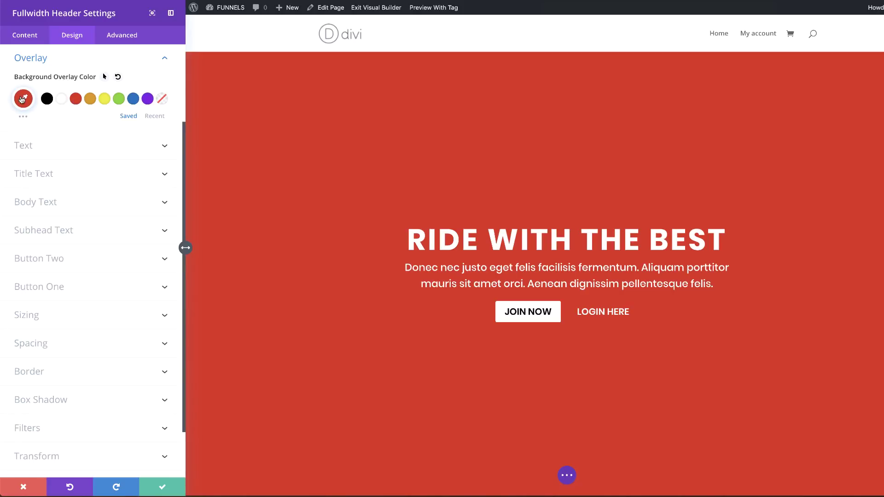
click(21, 97)
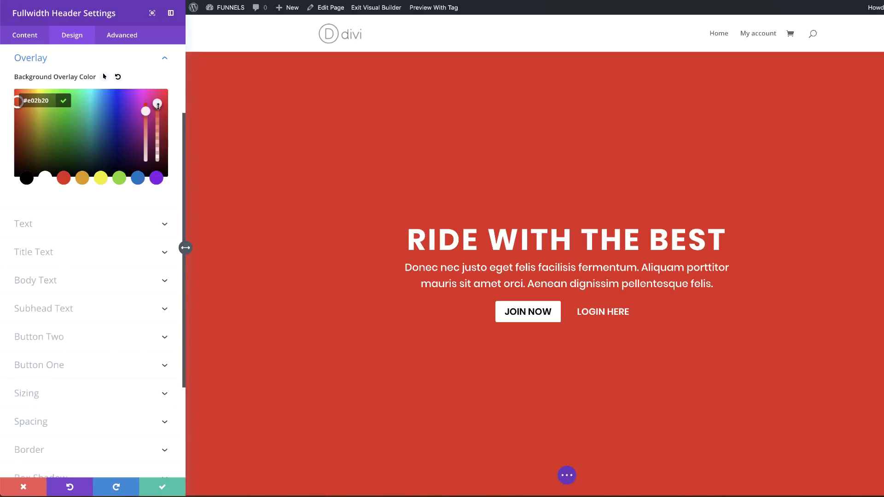
drag(158, 105, 159, 118)
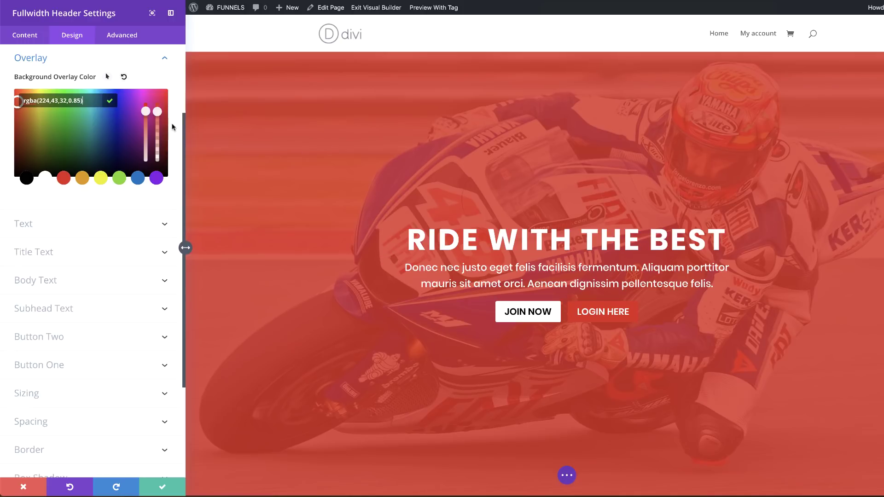
drag(157, 111, 161, 115)
click(27, 178)
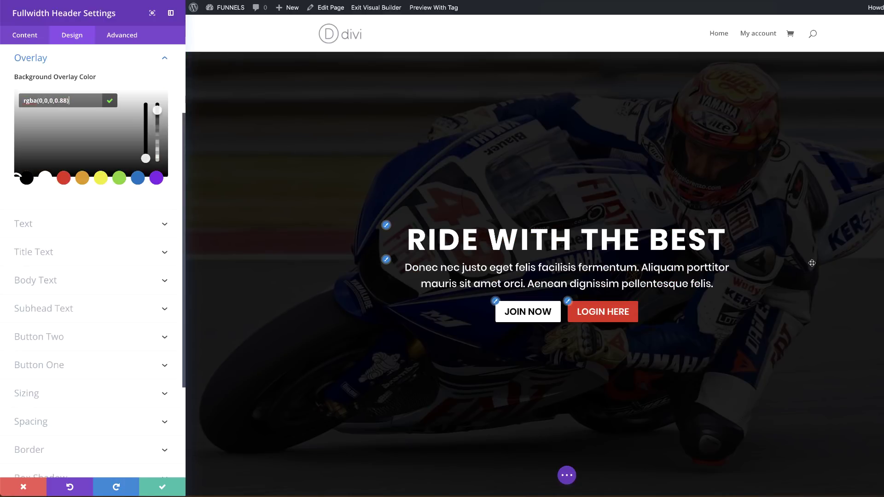
click(163, 487)
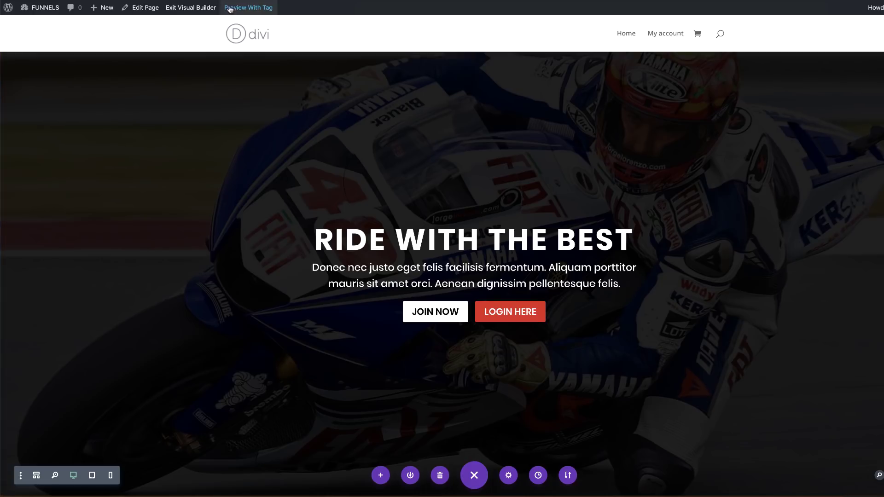
- Exit the Visual Builder to view the Test 2 page live
click(201, 8)
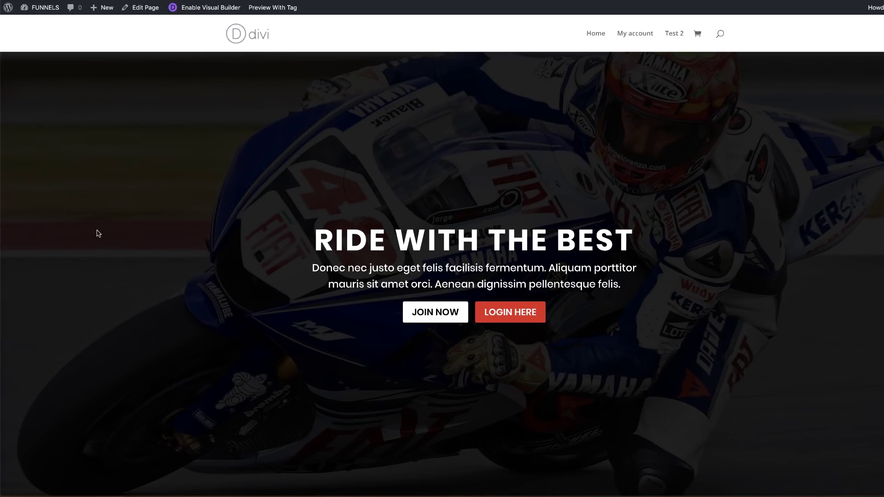